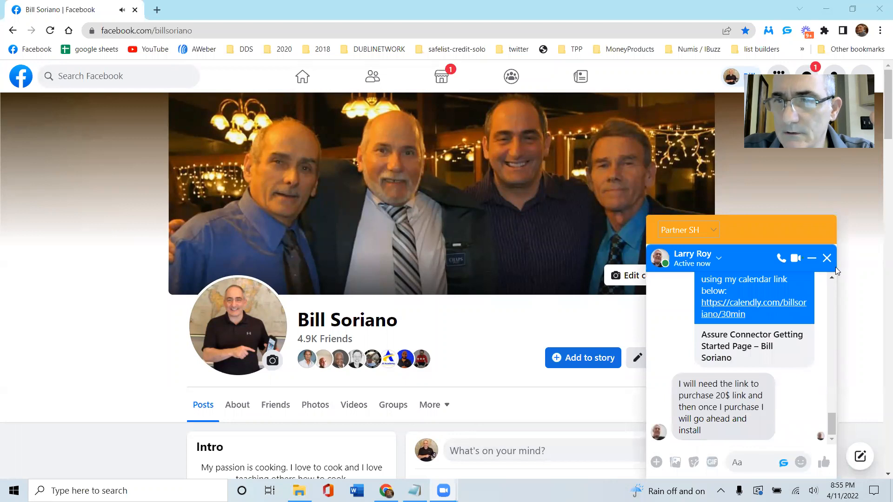
# - Close the open chat window and open the message settings of the Genius Connector extension
pyautogui.click(827, 258)
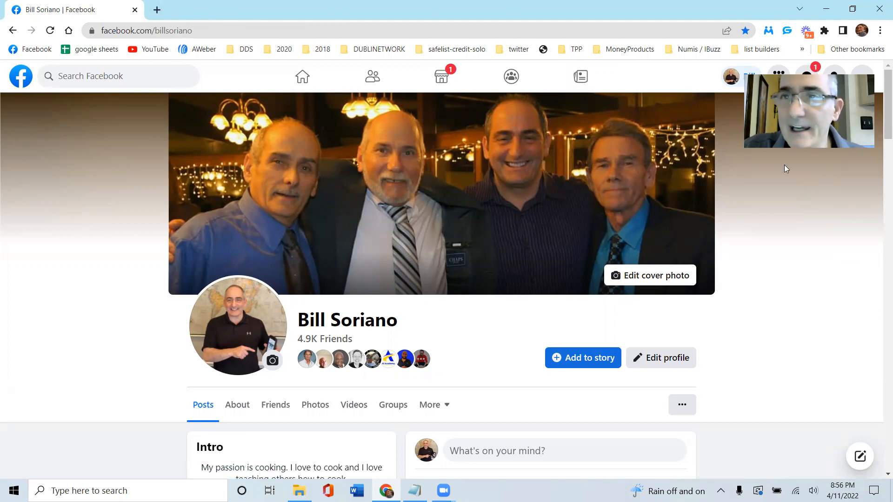
pyautogui.click(768, 31)
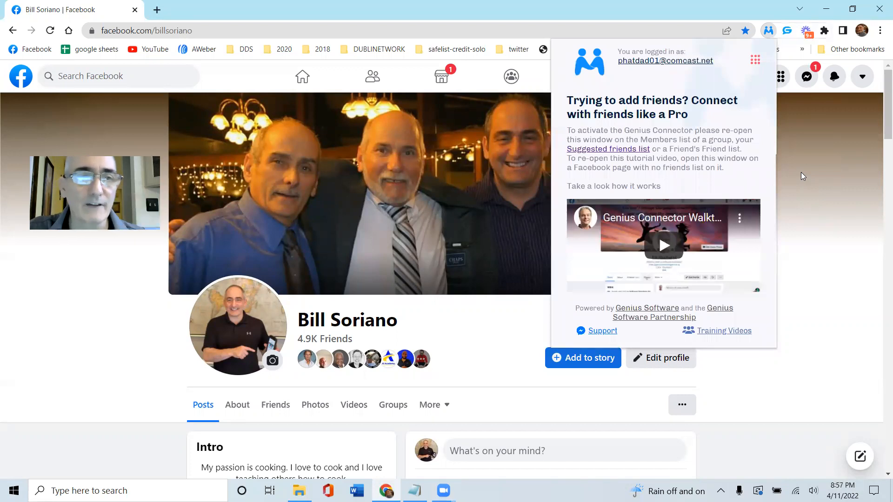
pyautogui.click(755, 59)
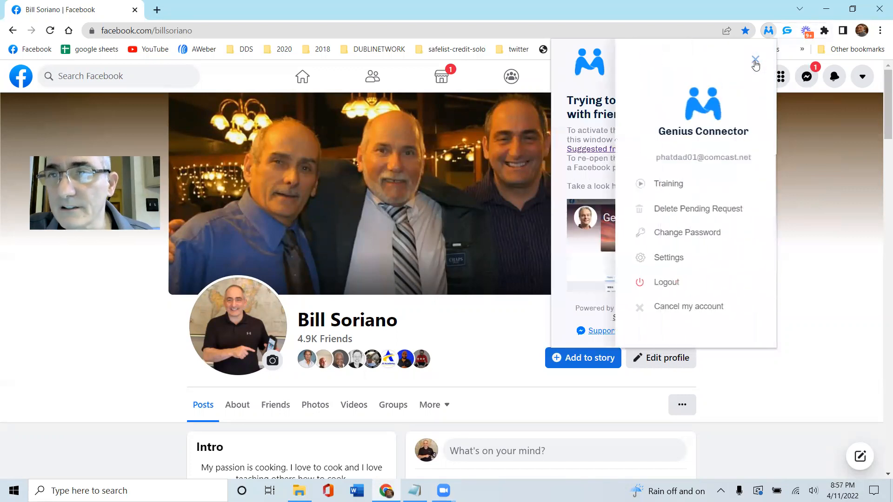
pyautogui.click(655, 262)
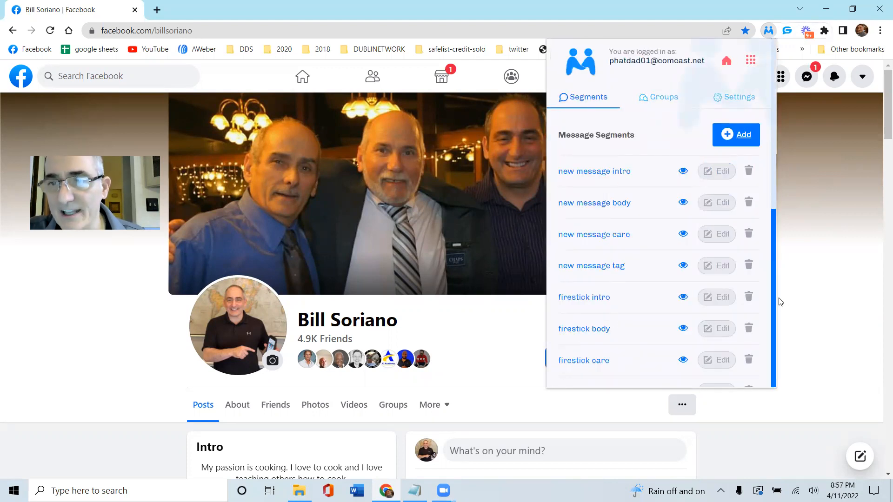
# - Look through the saved message segments and the message groups in Genius Connector
pyautogui.moveTo(769, 290); pyautogui.dragTo(763, 245)
pyautogui.click(772, 226)
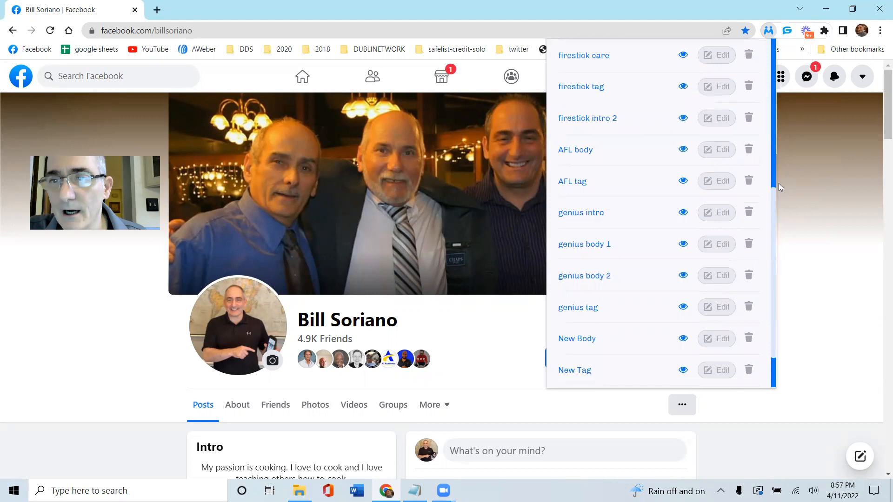
pyautogui.click(774, 186)
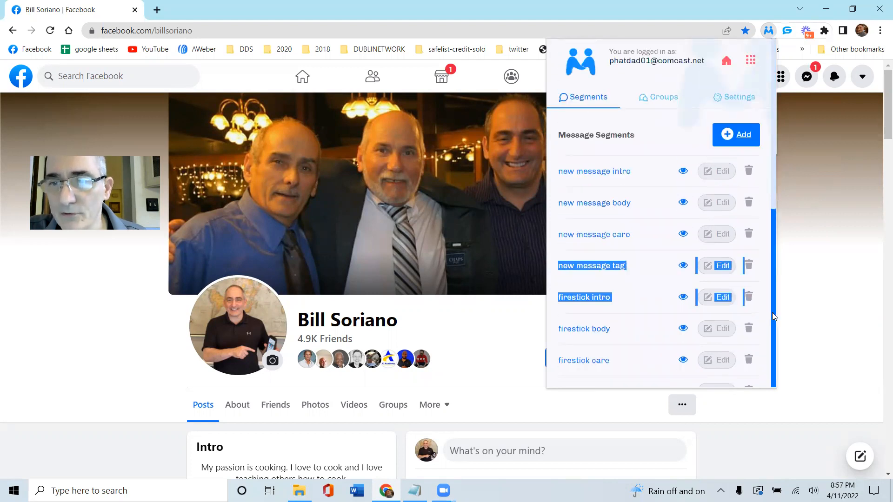
pyautogui.click(663, 100)
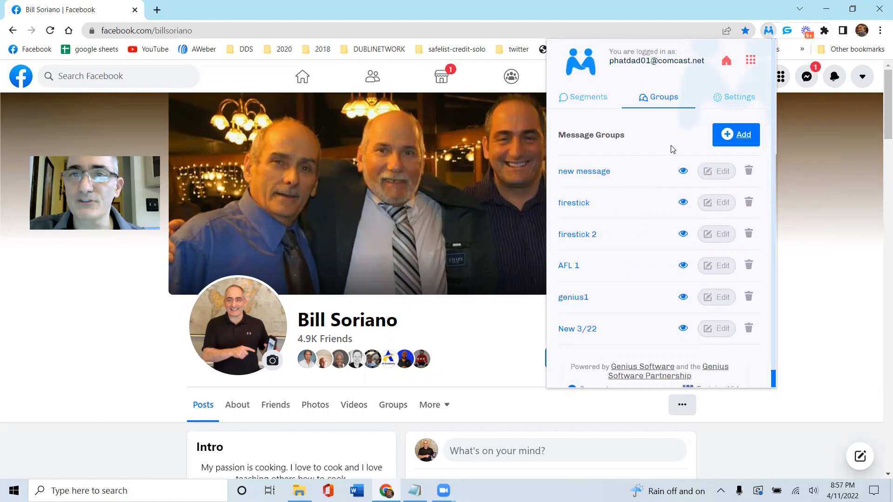
pyautogui.click(601, 101)
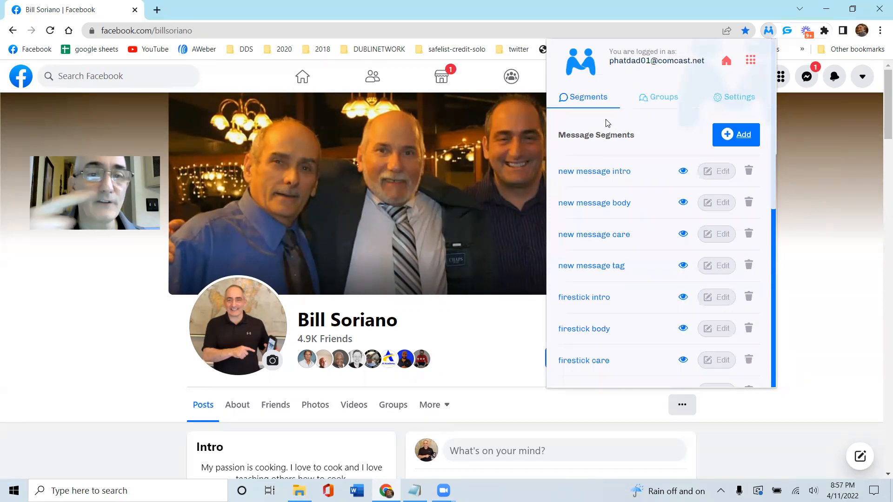
# - Switch to the shg_segments file in Notepad and review the full message and its intro, body and tag variations
pyautogui.click(414, 491)
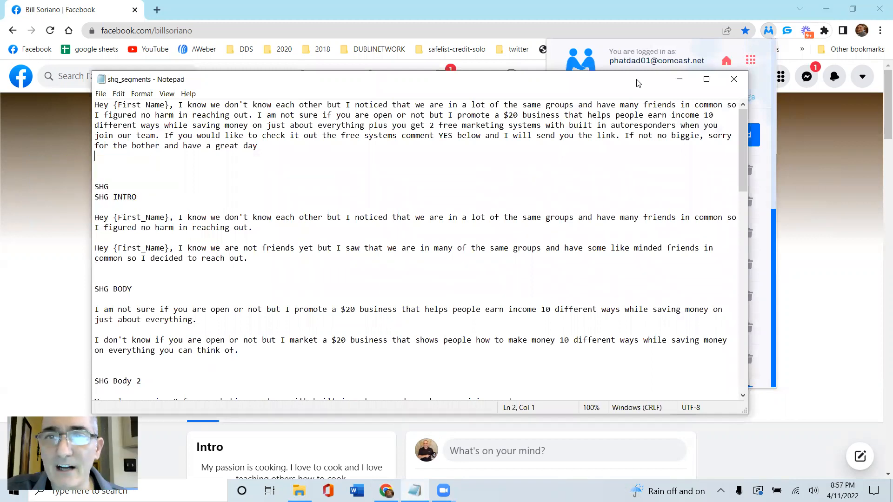
pyautogui.moveTo(637, 82); pyautogui.dragTo(645, 46)
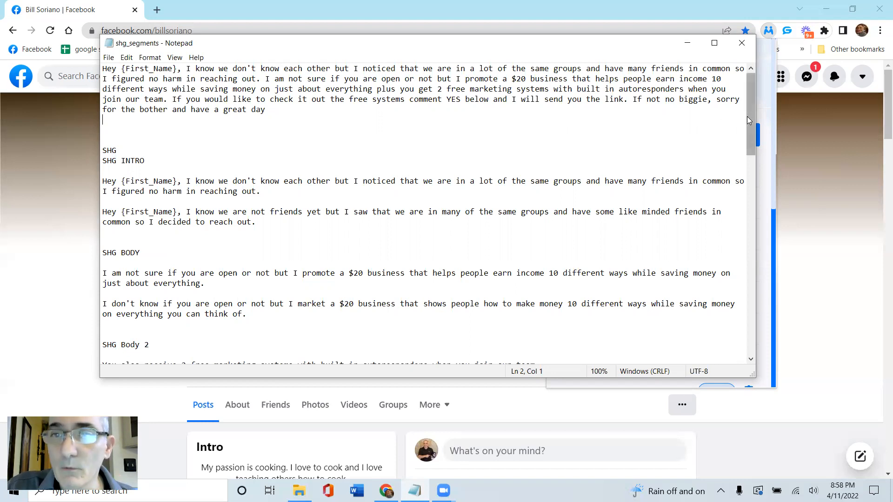
pyautogui.moveTo(748, 116); pyautogui.dragTo(748, 134)
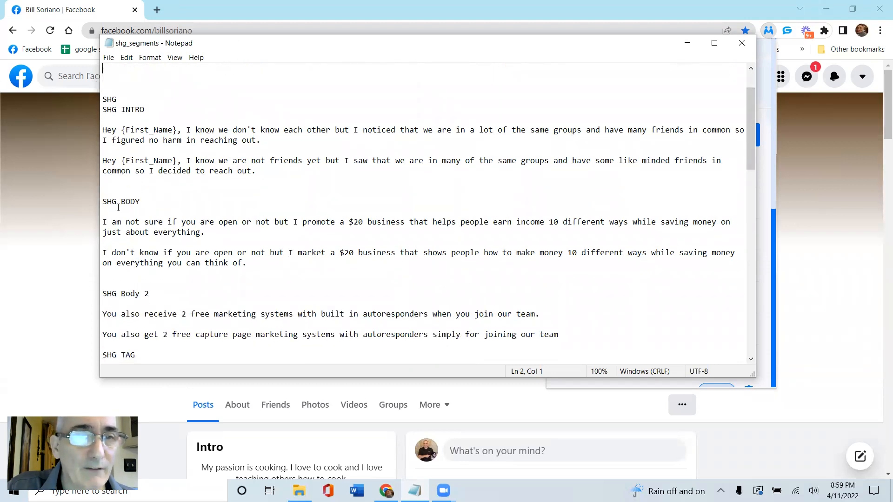
pyautogui.moveTo(751, 145); pyautogui.dragTo(761, 131)
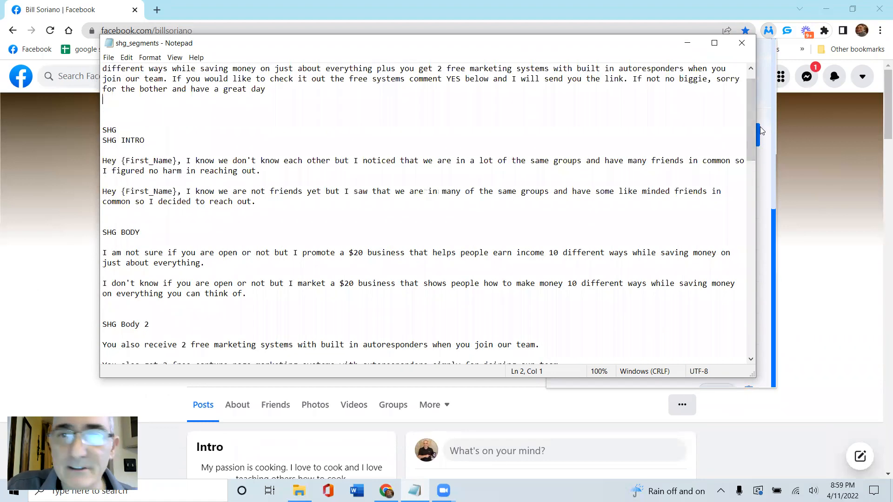
pyautogui.moveTo(753, 133); pyautogui.dragTo(751, 115)
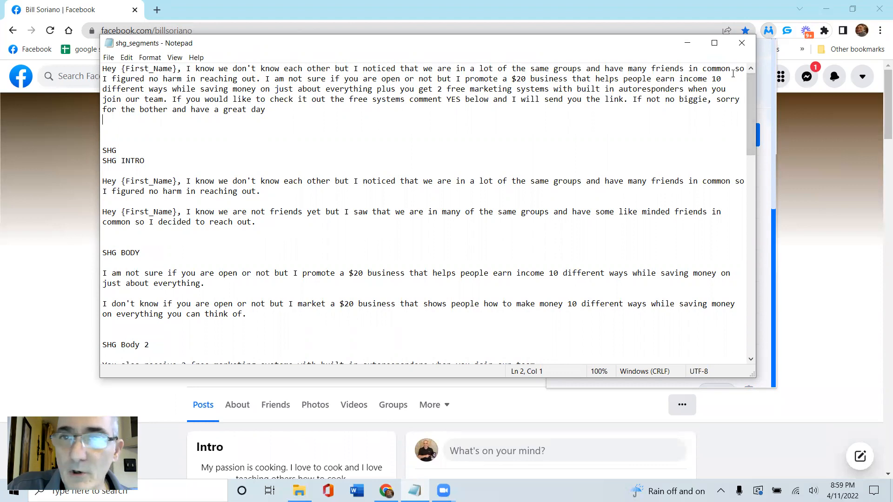
pyautogui.scroll(-5, 750, 112)
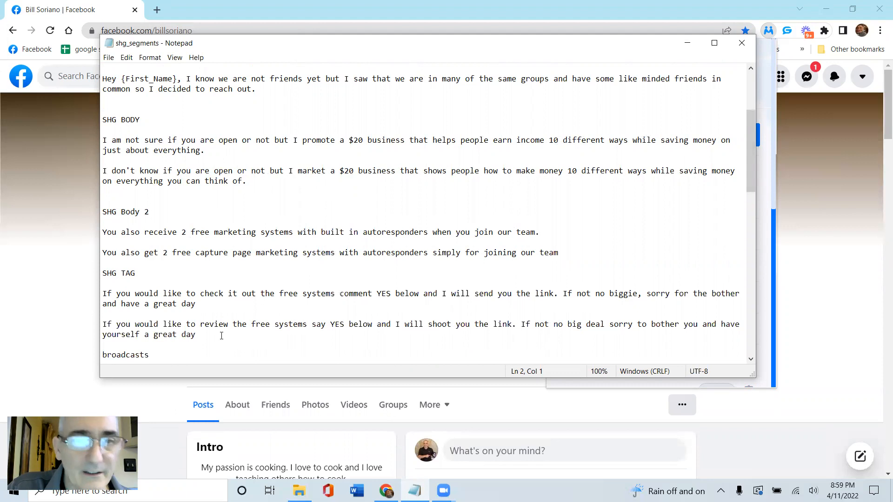
pyautogui.moveTo(752, 186); pyautogui.dragTo(758, 149)
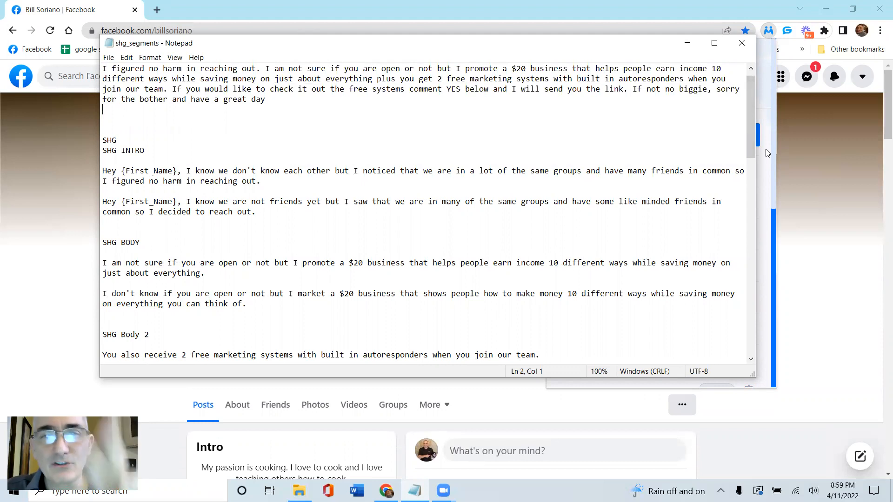
pyautogui.click(692, 43)
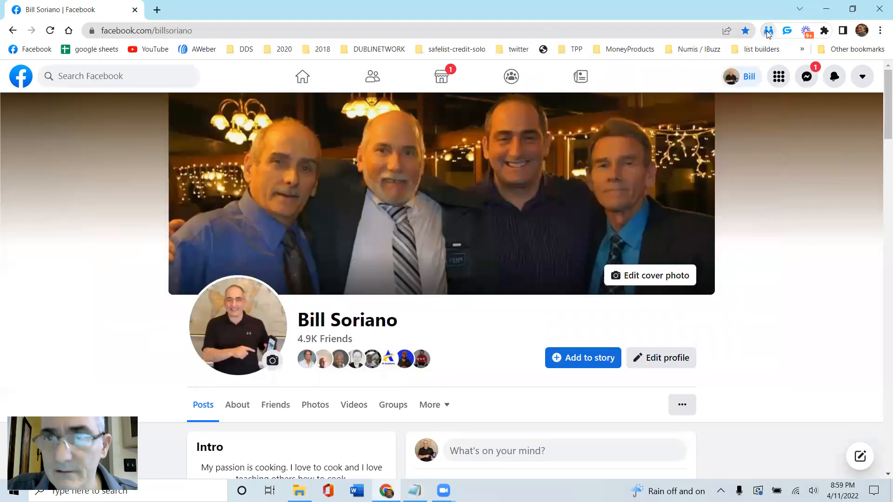
pyautogui.click(767, 32)
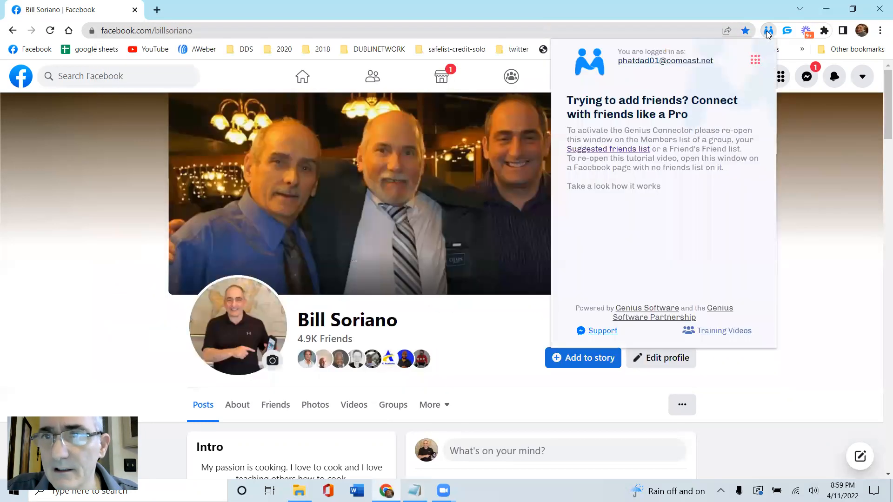
pyautogui.click(755, 62)
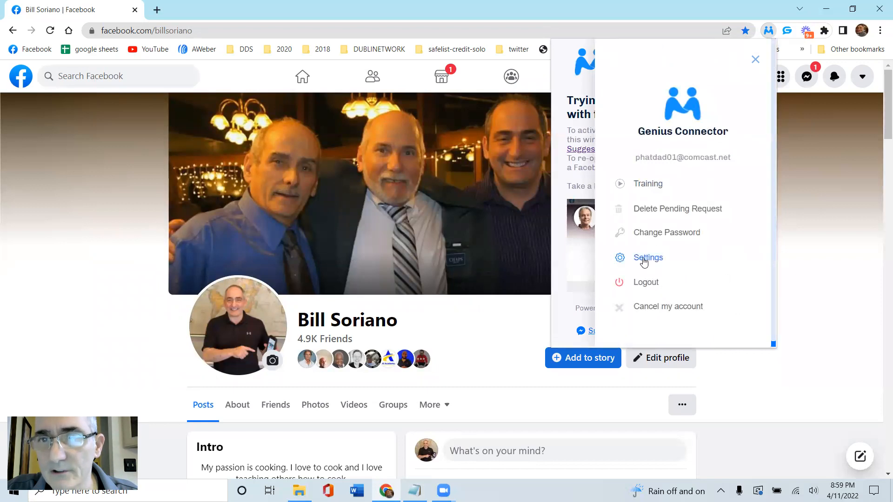
pyautogui.click(644, 261)
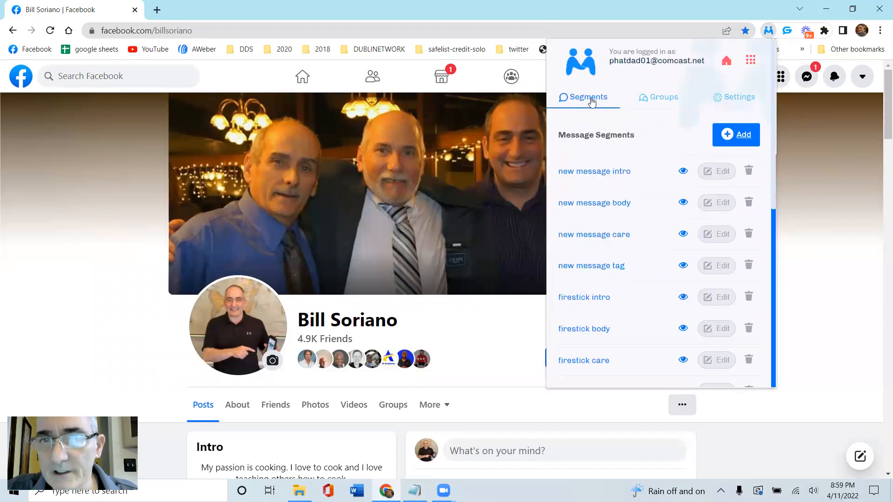
pyautogui.click(743, 136)
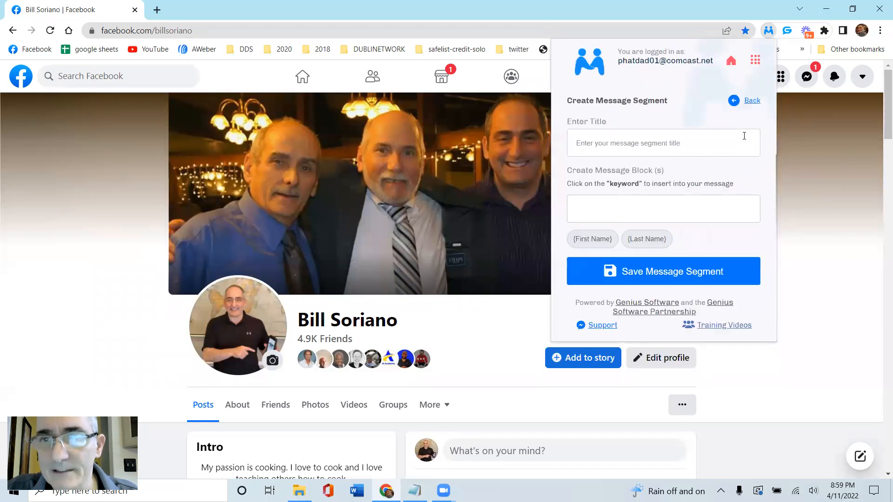
pyautogui.click(592, 147)
pyautogui.write('sho')
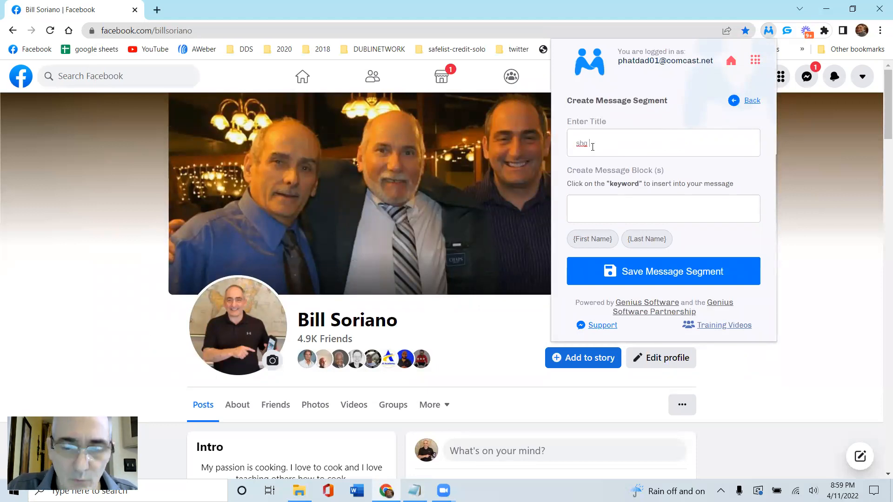
pyautogui.write(' intro')
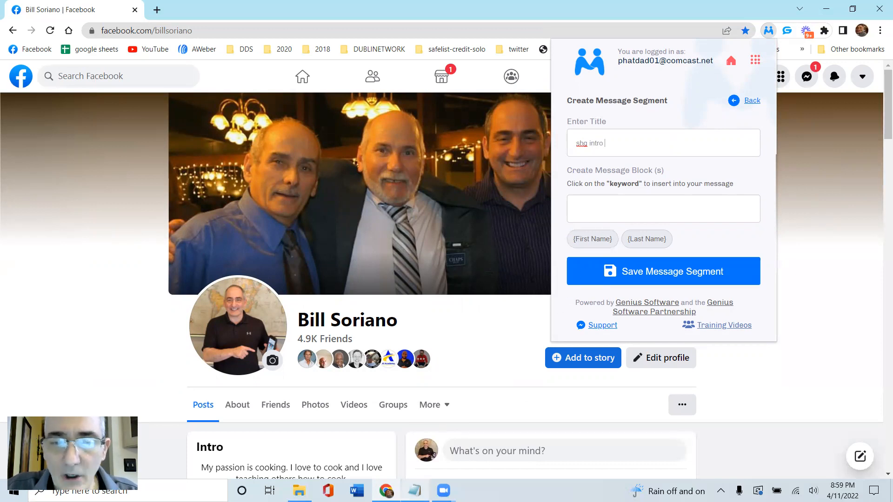
# - Copy both paragraphs under SHG INTRO from the shg_segments file in Notepad and return to the browser
pyautogui.moveTo(415, 491)
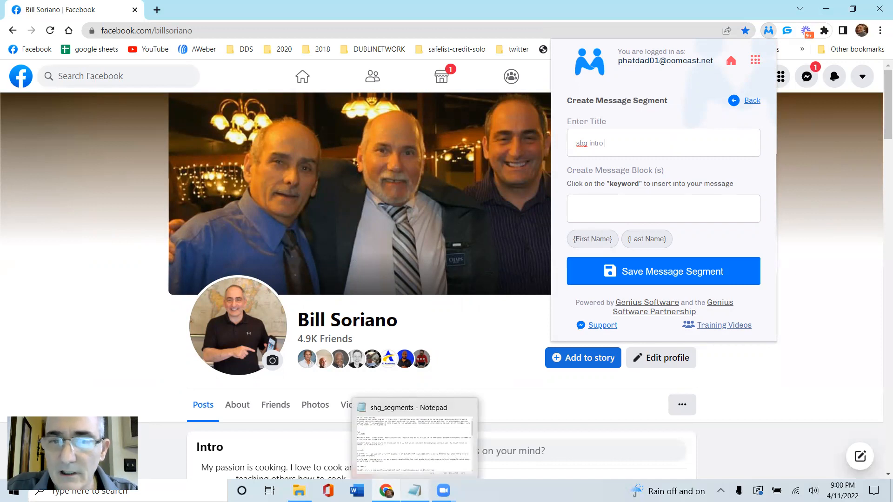
pyautogui.click(414, 490)
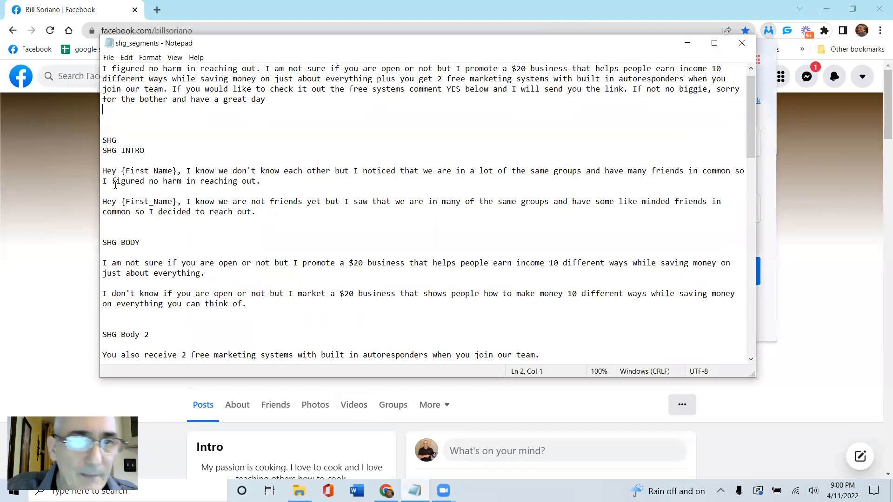
pyautogui.moveTo(103, 170); pyautogui.dragTo(256, 212)
pyautogui.rightClick(233, 208)
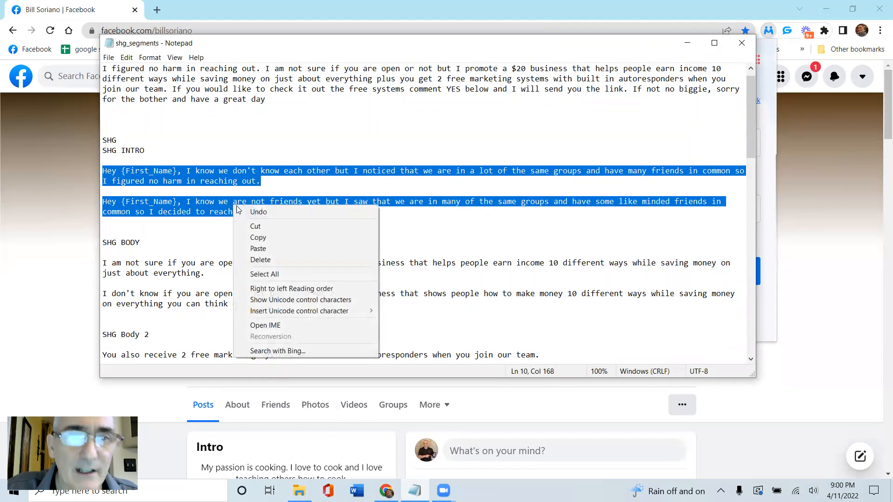
pyautogui.click(265, 238)
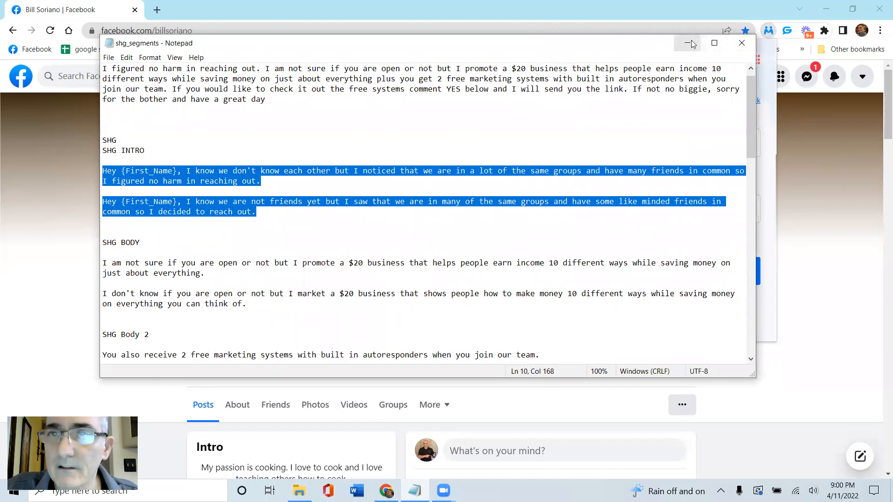
pyautogui.click(742, 43)
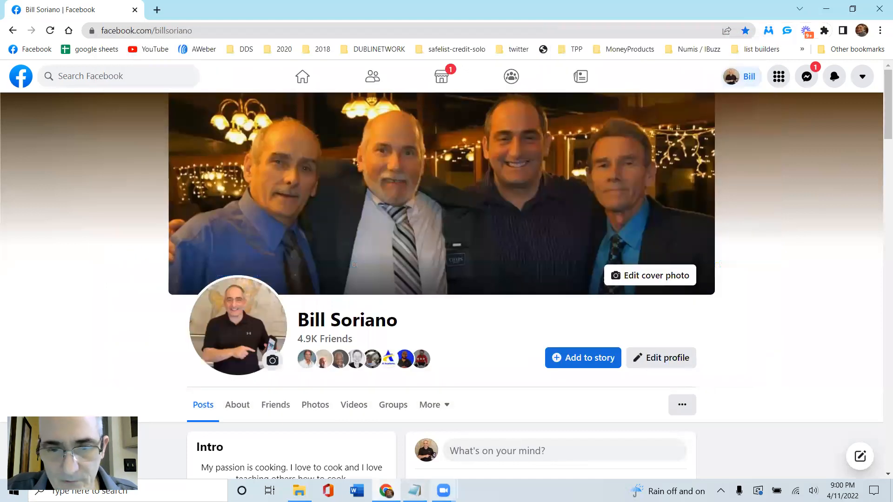
# - Start a new message segment in Genius Connector titled "shg intro"
pyautogui.click(768, 30)
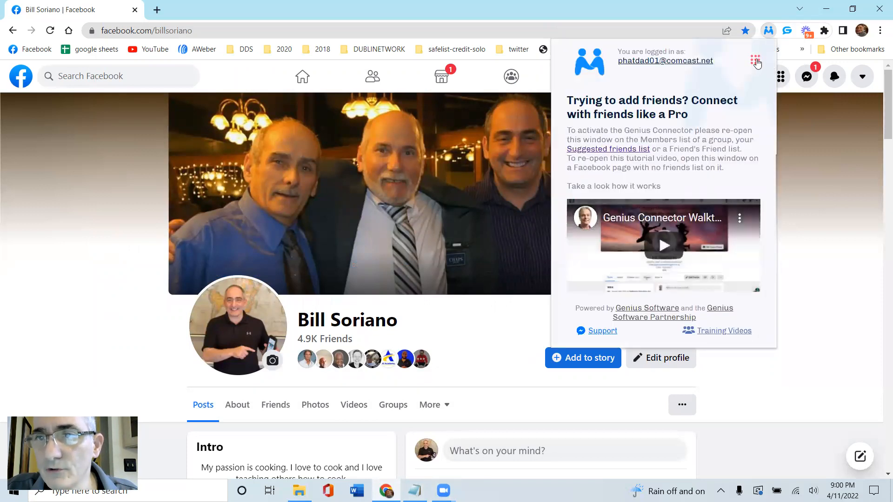
pyautogui.click(755, 61)
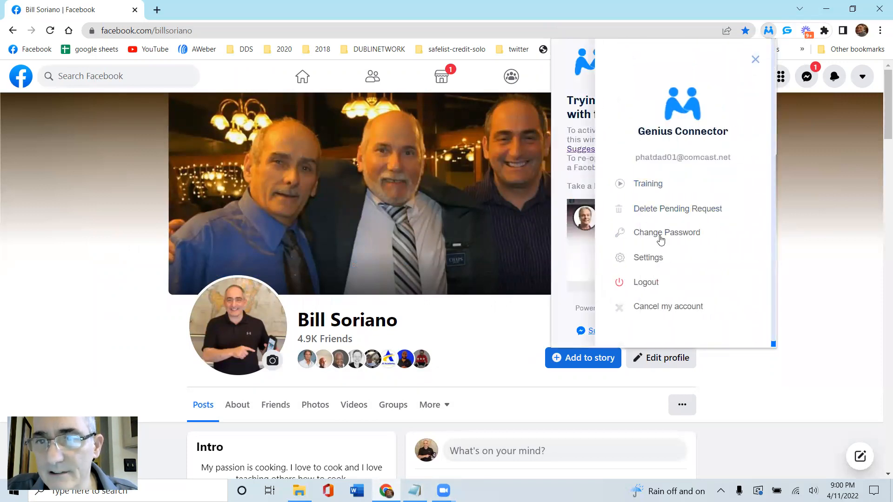
pyautogui.click(645, 257)
pyautogui.click(741, 135)
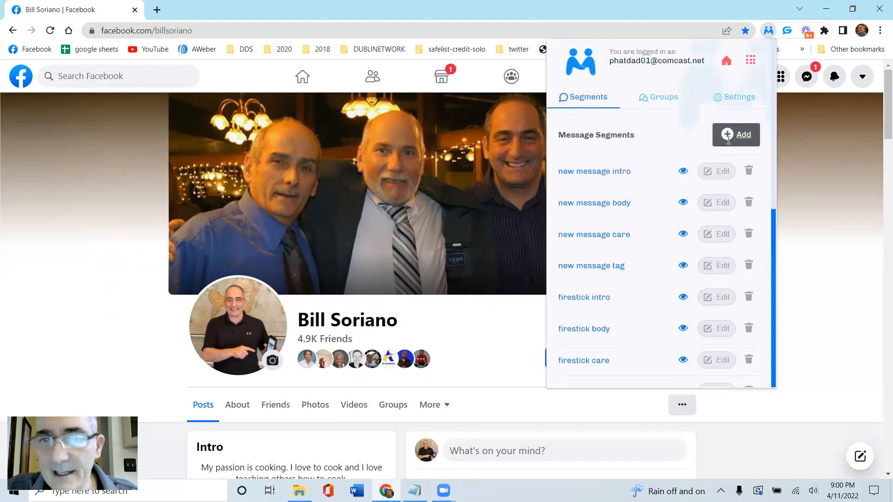
pyautogui.click(602, 143)
pyautogui.write('sho intro')
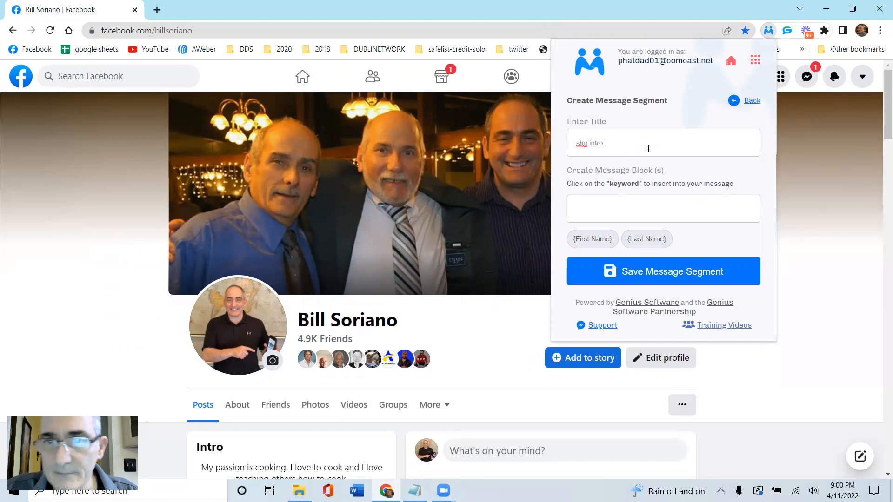
# - Paste the two copied intro paragraphs into the segment's message block
pyautogui.click(575, 201)
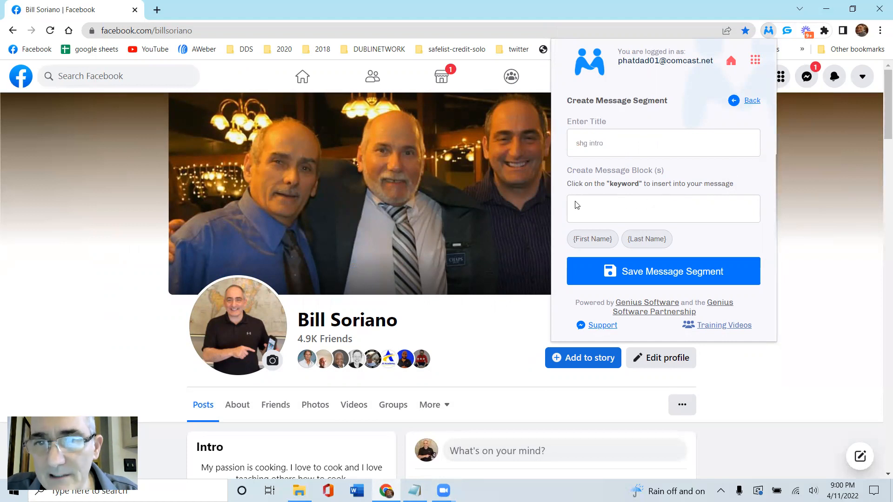
pyautogui.rightClick(583, 201)
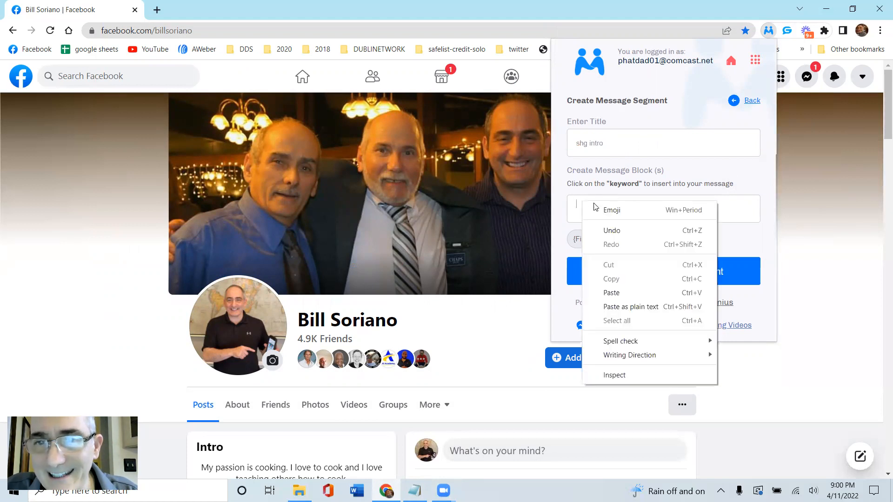
pyautogui.click(610, 291)
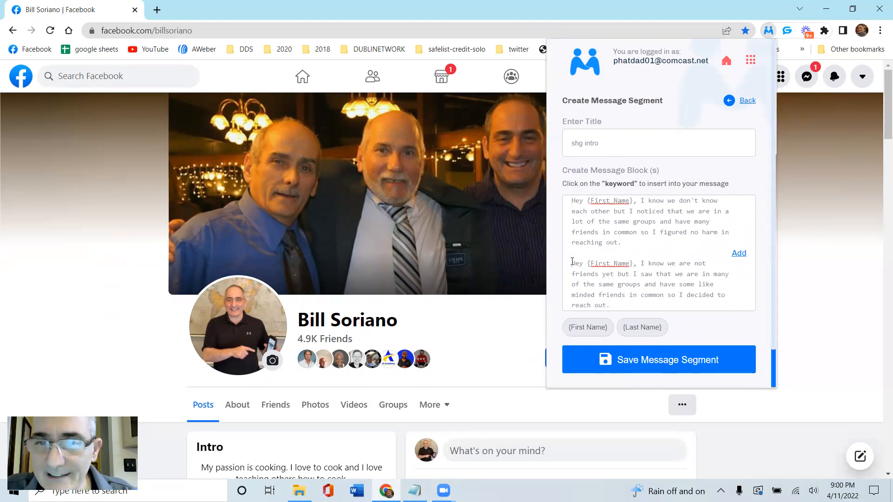
# - Cut the second intro paragraph out of the message block and add the remaining first paragraph as a message
pyautogui.moveTo(573, 262); pyautogui.dragTo(613, 305)
pyautogui.rightClick(618, 279)
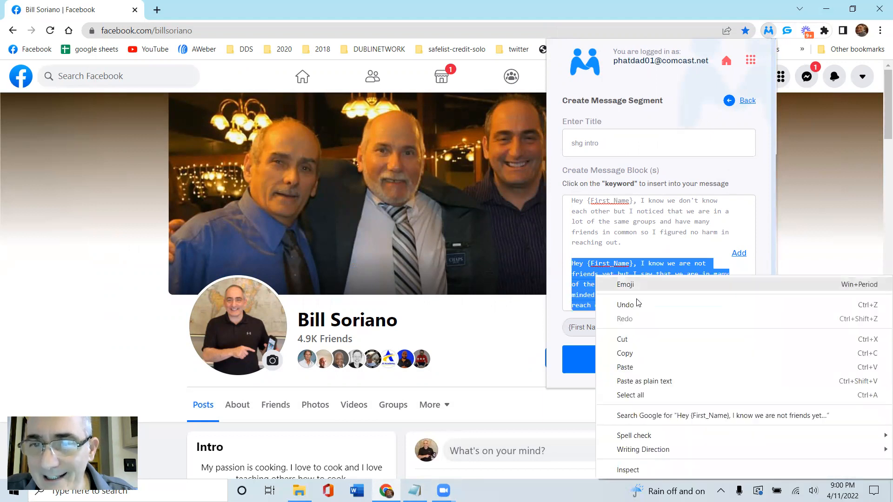
pyautogui.click(623, 339)
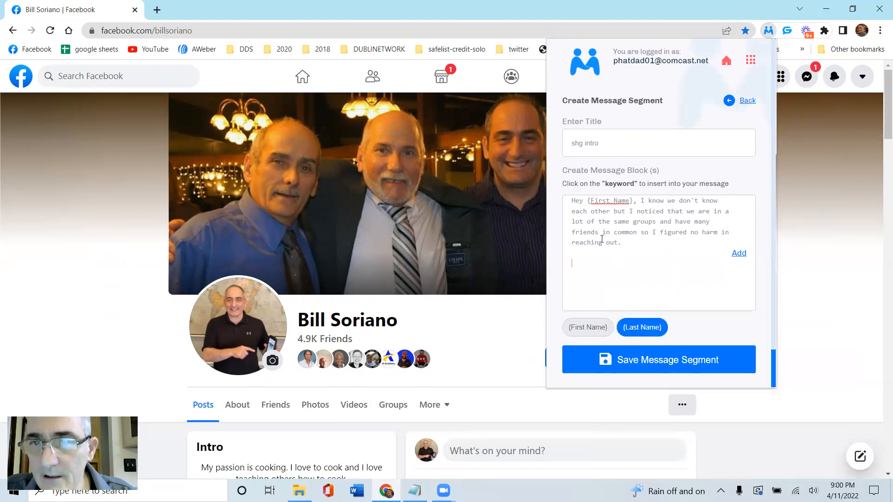
pyautogui.click(739, 254)
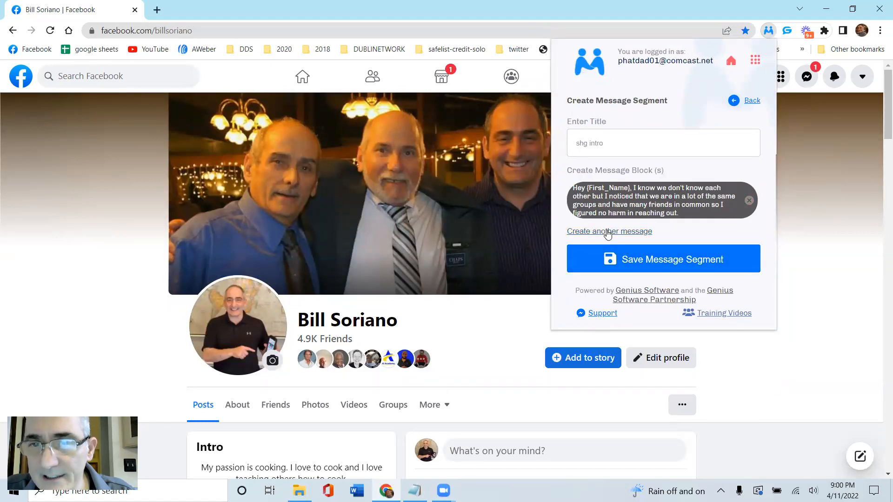
# - Create another message from the cut intro paragraph, add it, and save the "shg intro" segment
pyautogui.click(607, 233)
pyautogui.rightClick(574, 252)
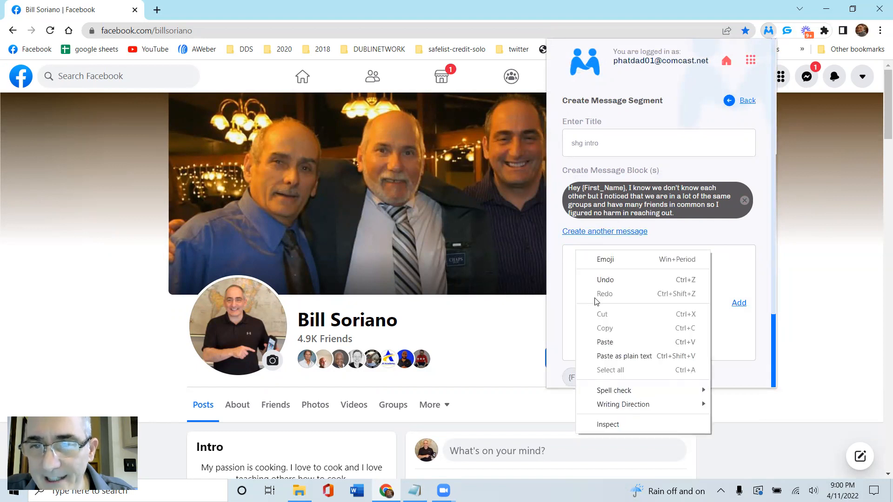
pyautogui.click(603, 342)
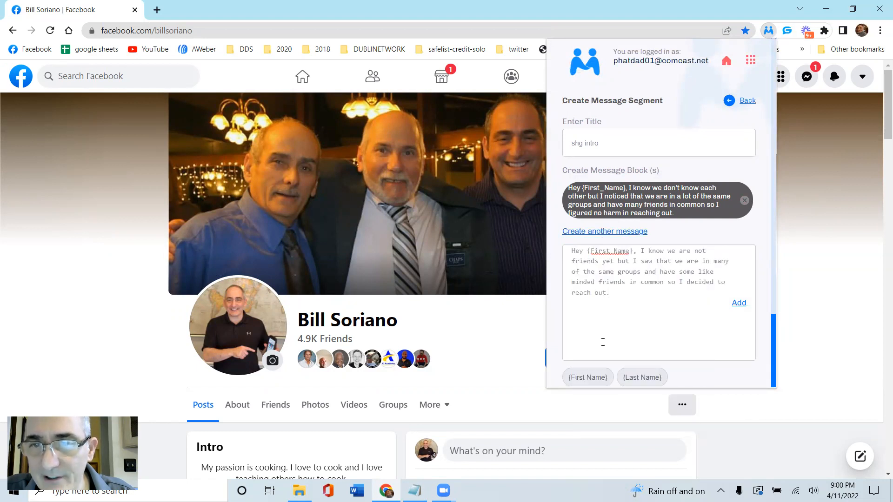
pyautogui.click(739, 304)
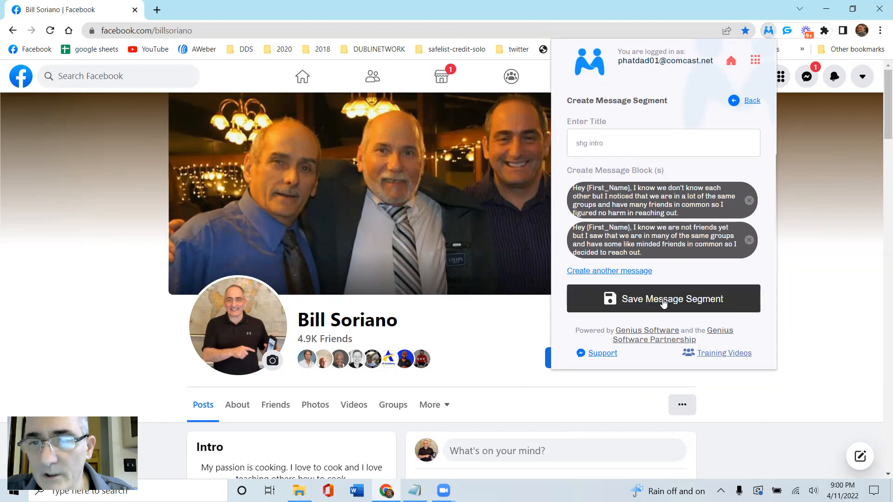
pyautogui.click(663, 302)
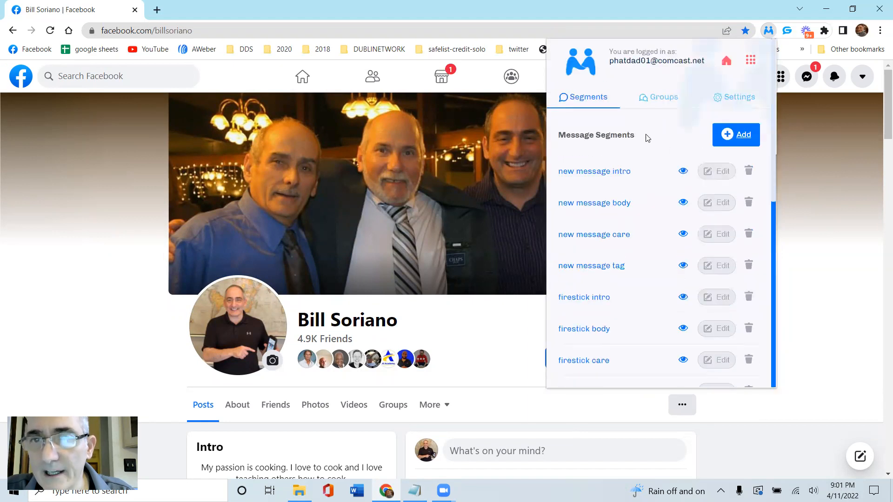
pyautogui.click(739, 136)
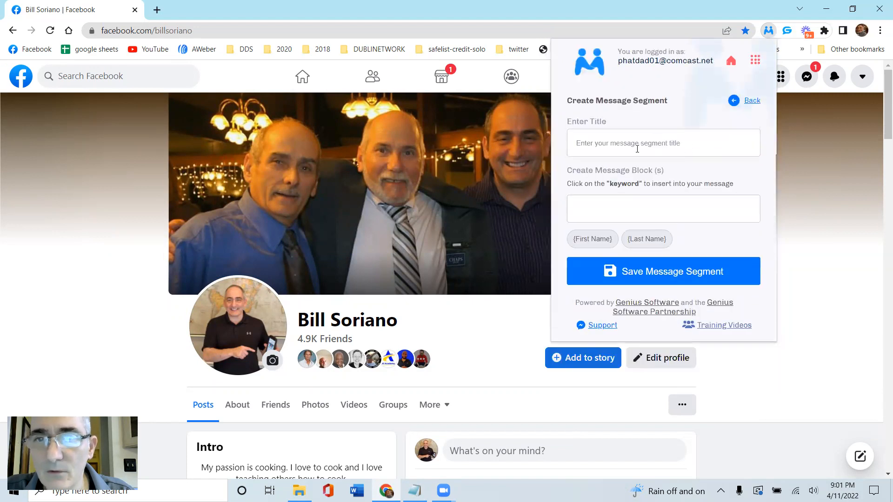
pyautogui.click(618, 136)
pyautogui.write('shq body')
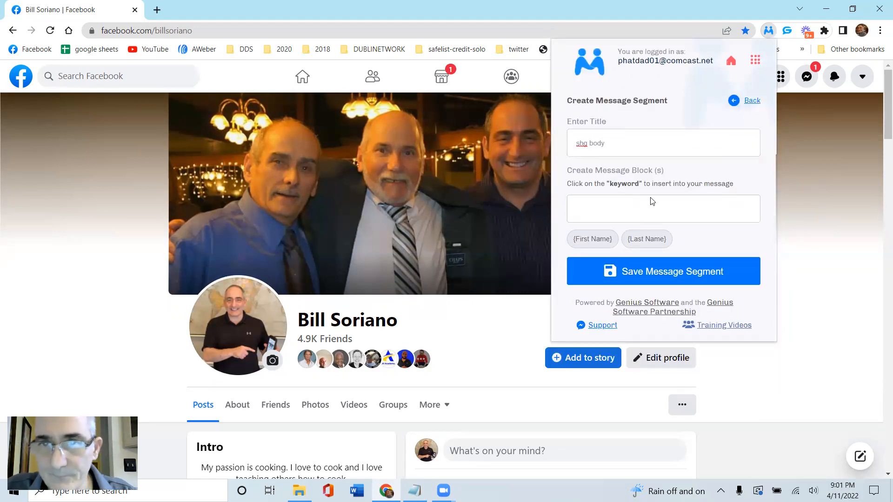
# - Copy both paragraphs under SHG BODY from the shg_segments file in Notepad and return to the browser
pyautogui.click(414, 490)
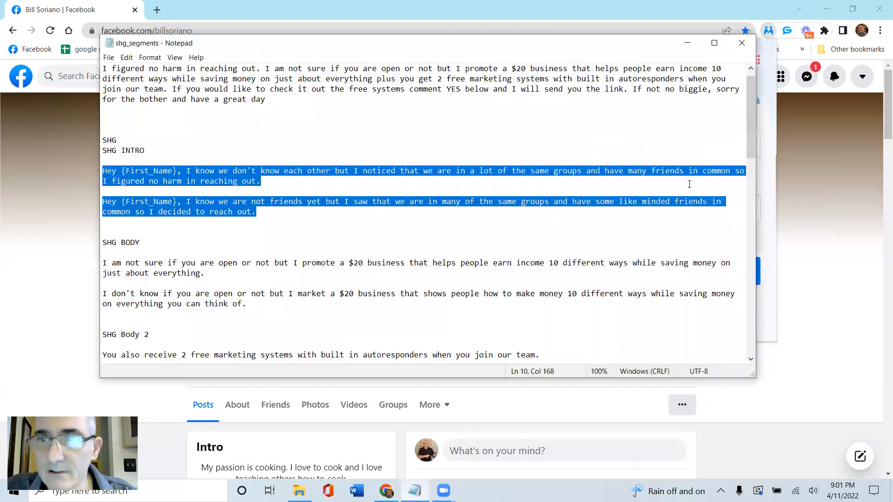
pyautogui.moveTo(749, 149); pyautogui.dragTo(744, 171)
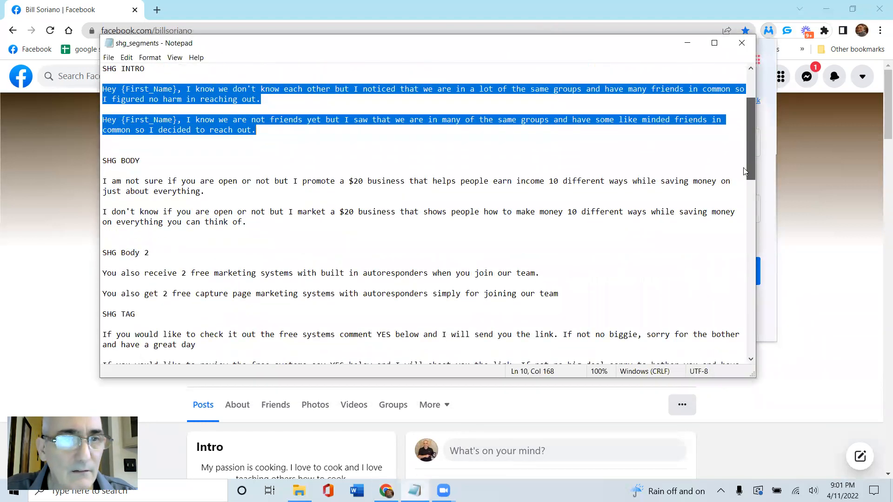
pyautogui.moveTo(103, 181); pyautogui.dragTo(233, 232)
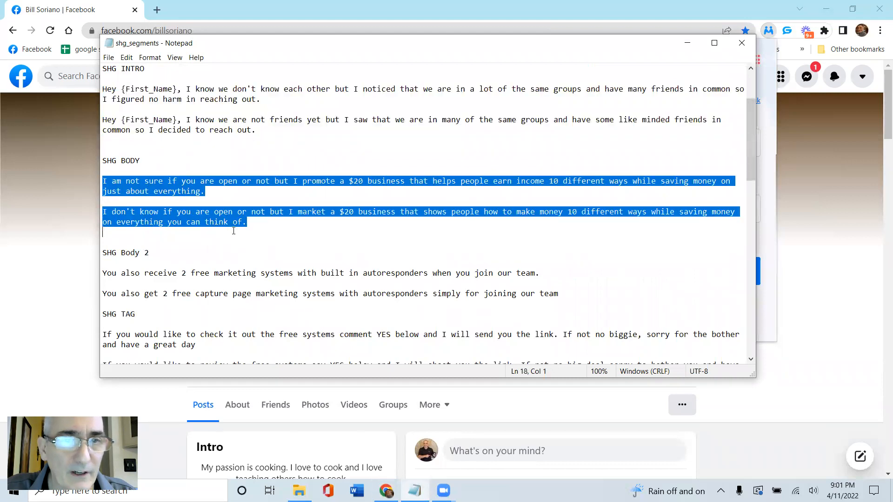
pyautogui.rightClick(223, 214)
pyautogui.click(245, 247)
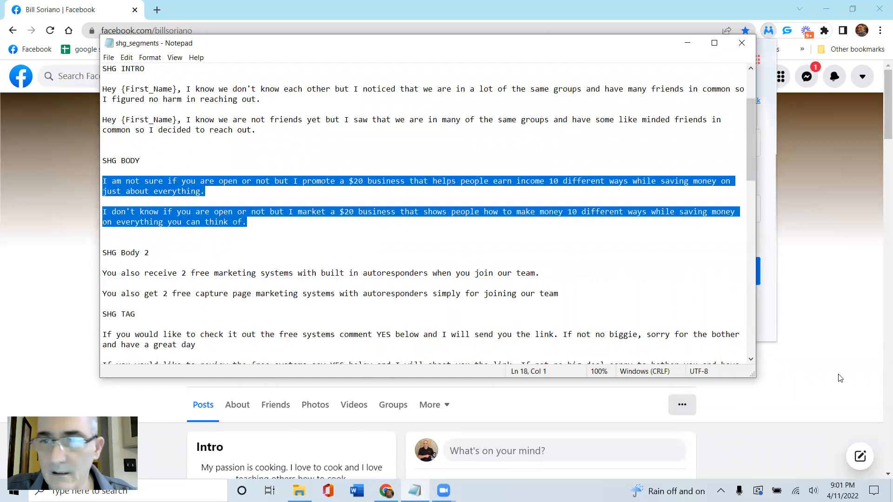
pyautogui.click(844, 387)
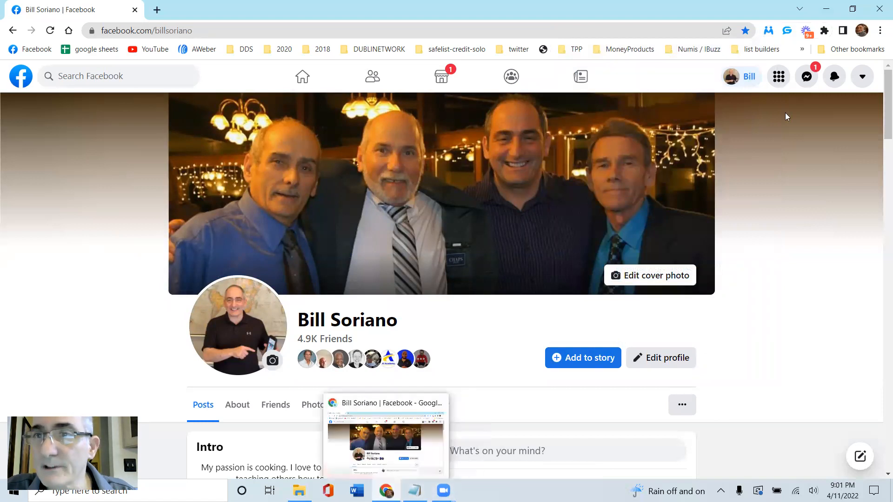
# - Reopen the message segments in the Genius Connector settings and start a new segment titled "shg body"
pyautogui.click(768, 34)
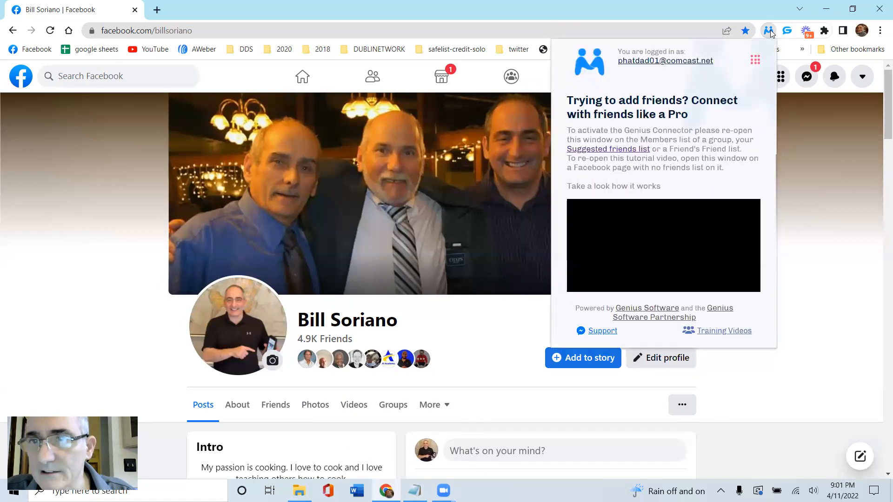
pyautogui.click(754, 60)
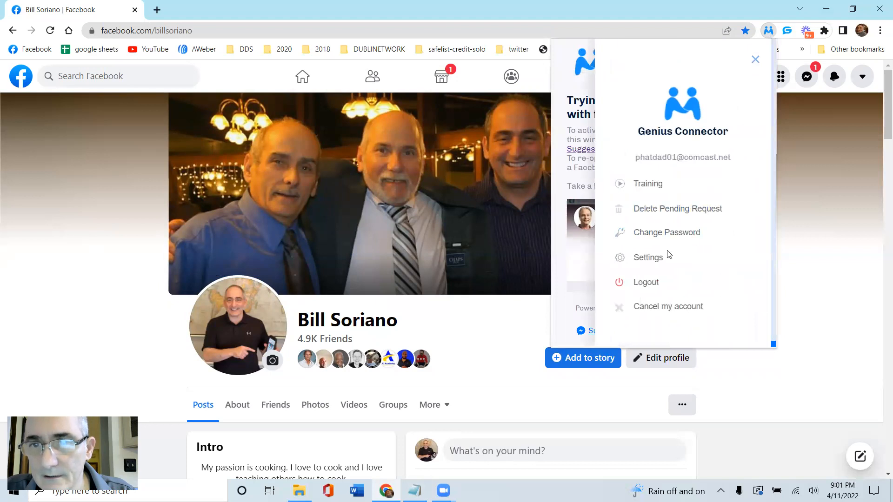
pyautogui.click(651, 259)
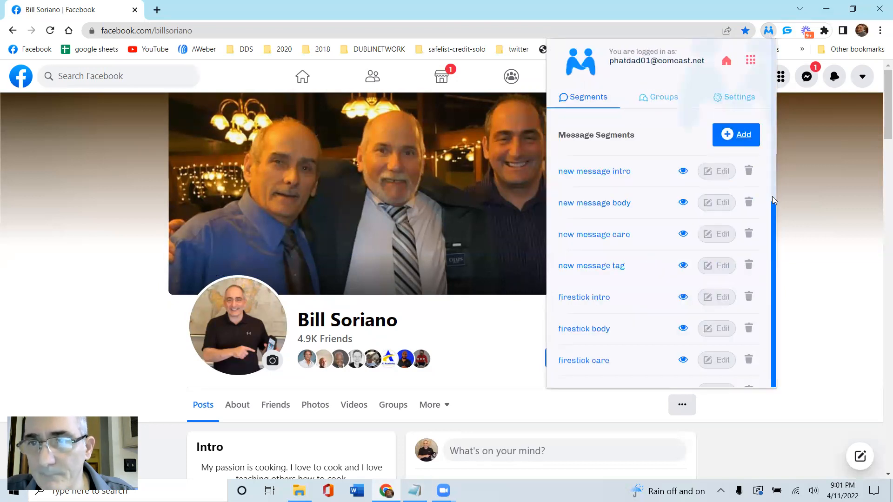
pyautogui.scroll(-7, 772, 213)
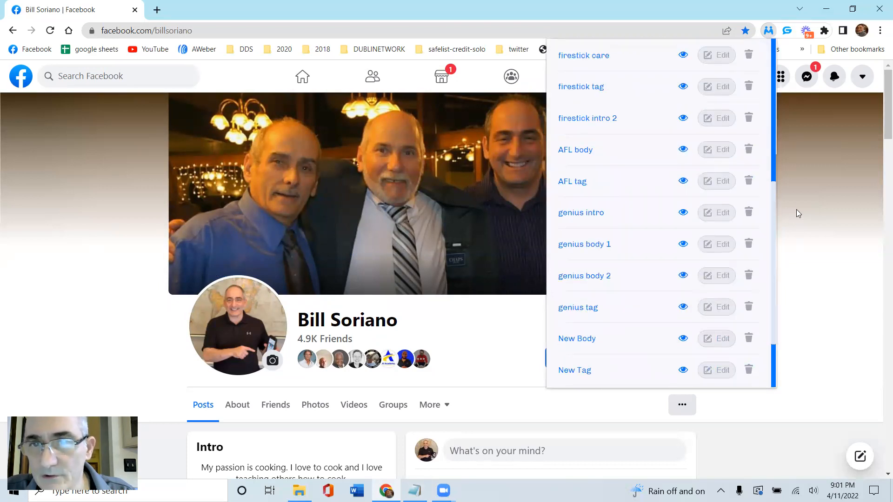
pyautogui.scroll(-2, 772, 194)
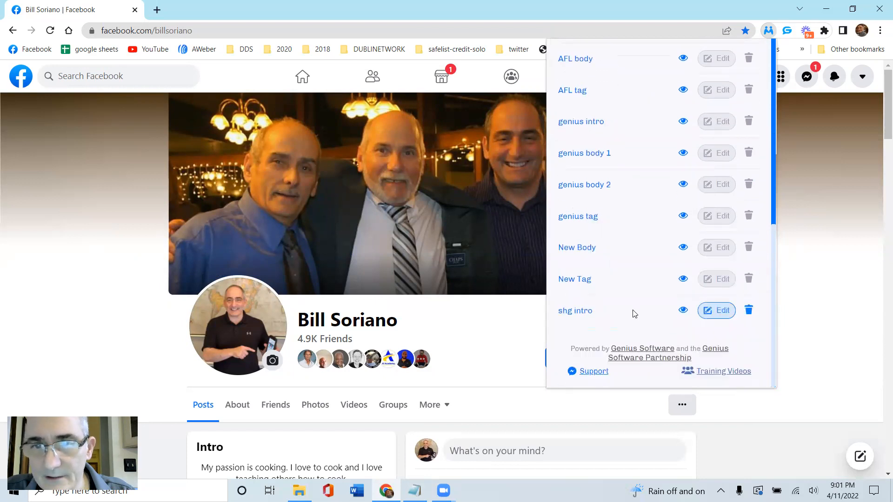
pyautogui.scroll(10, 775, 216)
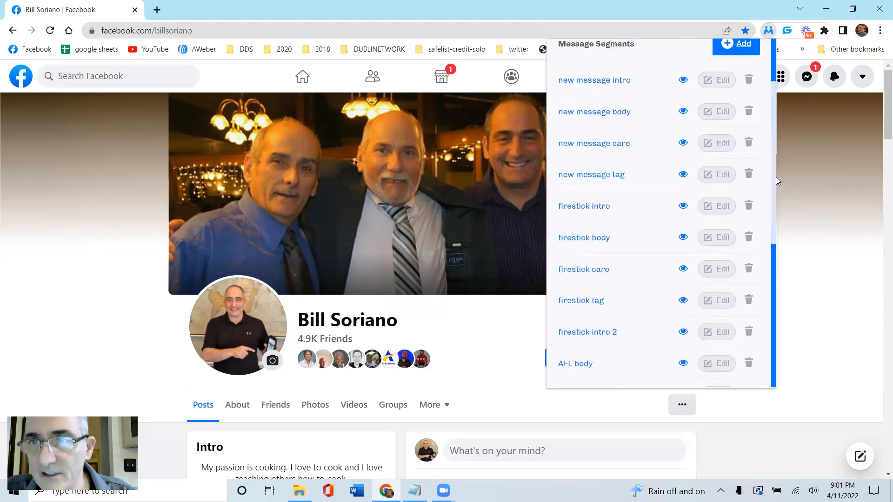
pyautogui.click(750, 54)
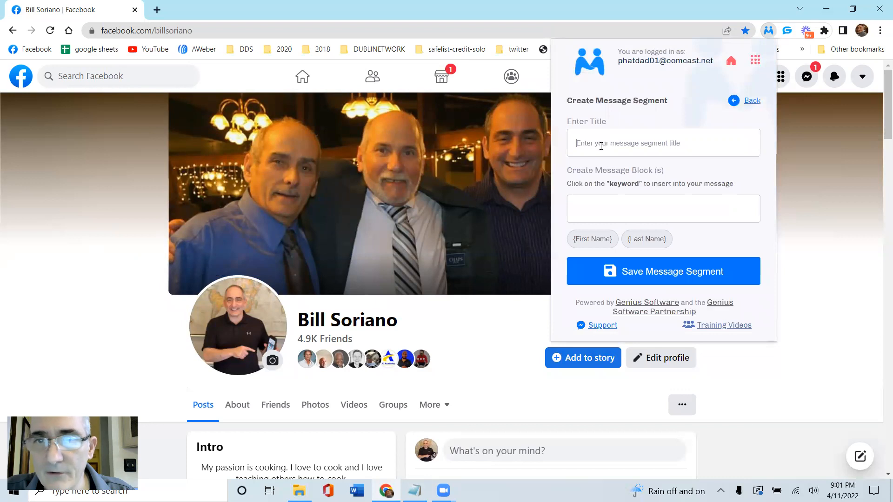
pyautogui.write('shg body')
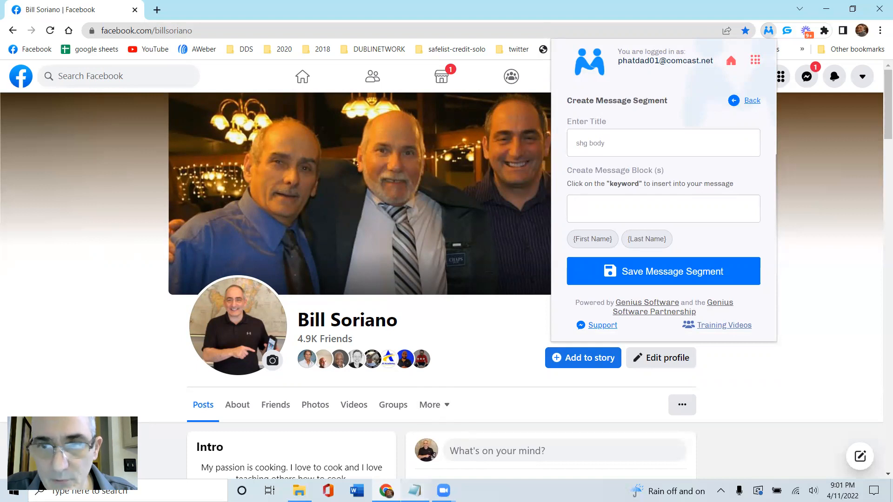
# - Paste the two copied body paragraphs into the "shg body" segment's message block
pyautogui.click(415, 490)
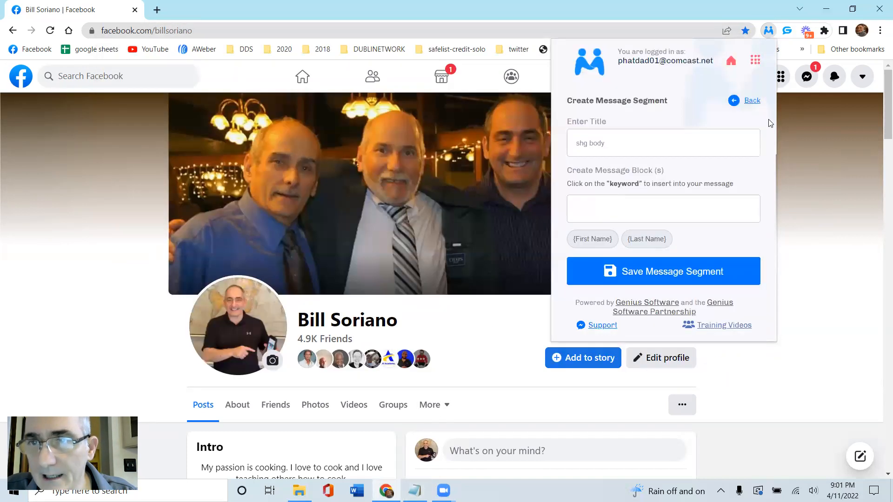
pyautogui.click(771, 125)
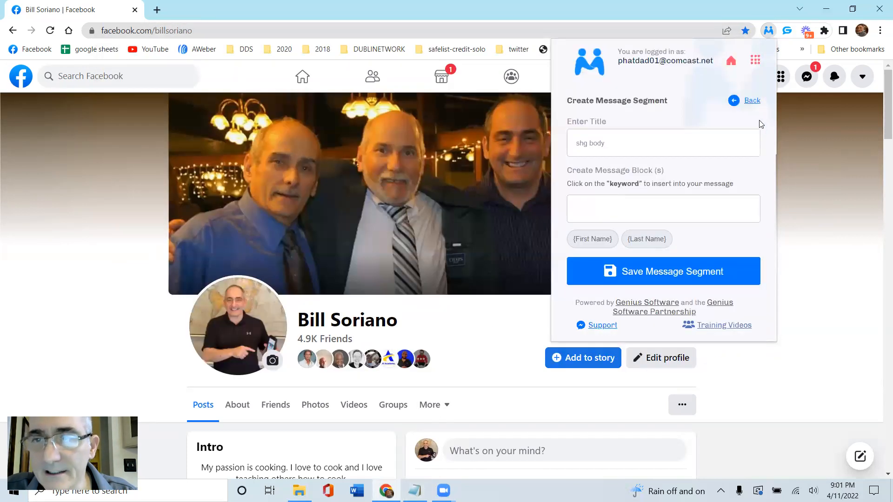
pyautogui.rightClick(588, 204)
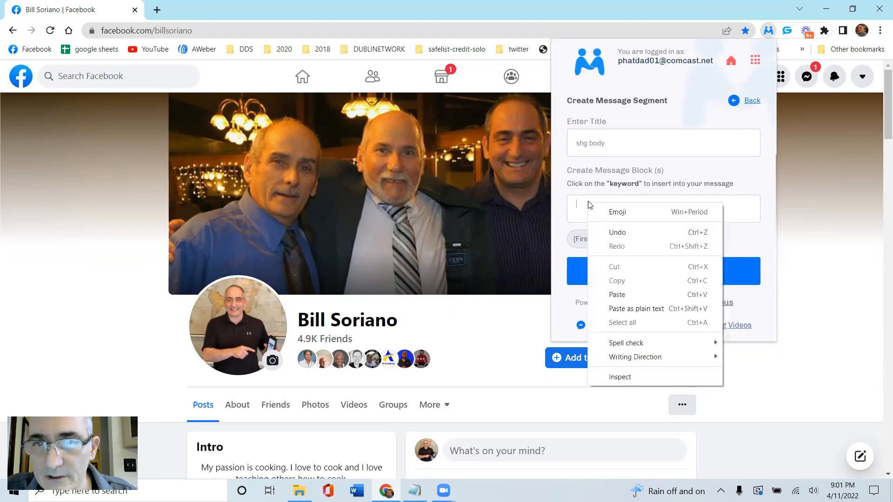
pyautogui.click(612, 294)
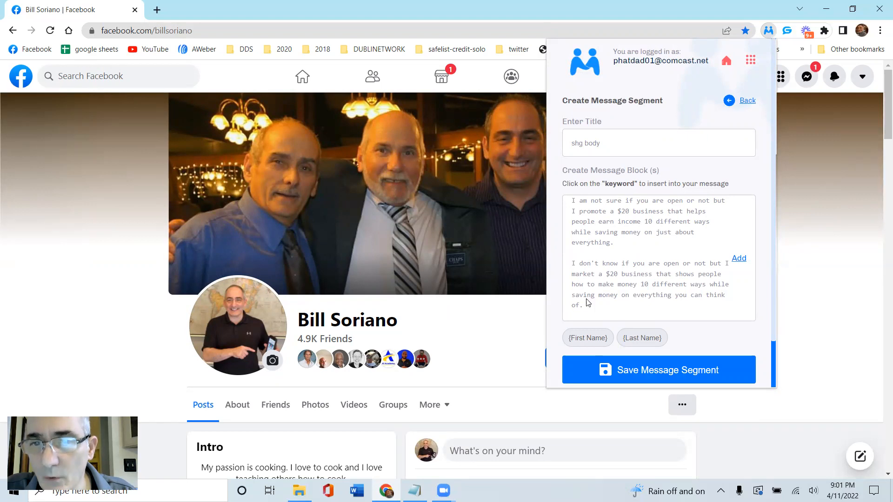
# - Cut the second body paragraph out of the message block and add the remaining first paragraph as a message
pyautogui.moveTo(573, 269); pyautogui.dragTo(584, 307)
pyautogui.rightClick(599, 275)
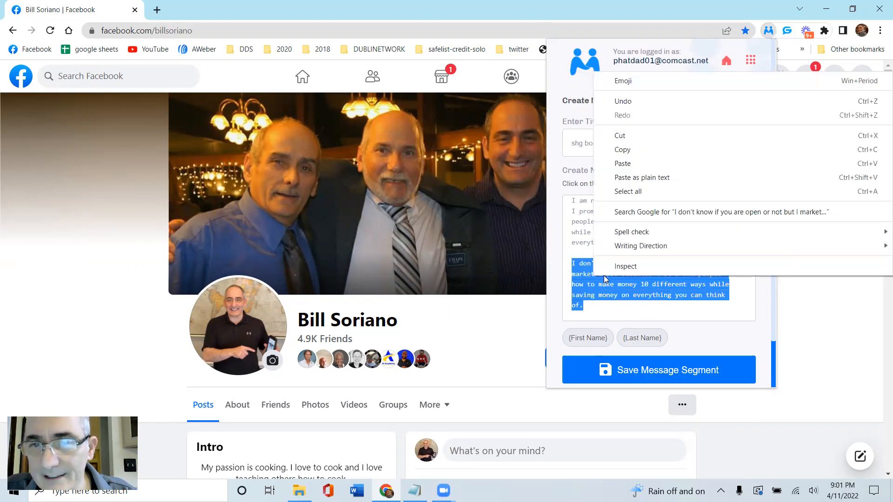
pyautogui.click(635, 137)
pyautogui.click(738, 259)
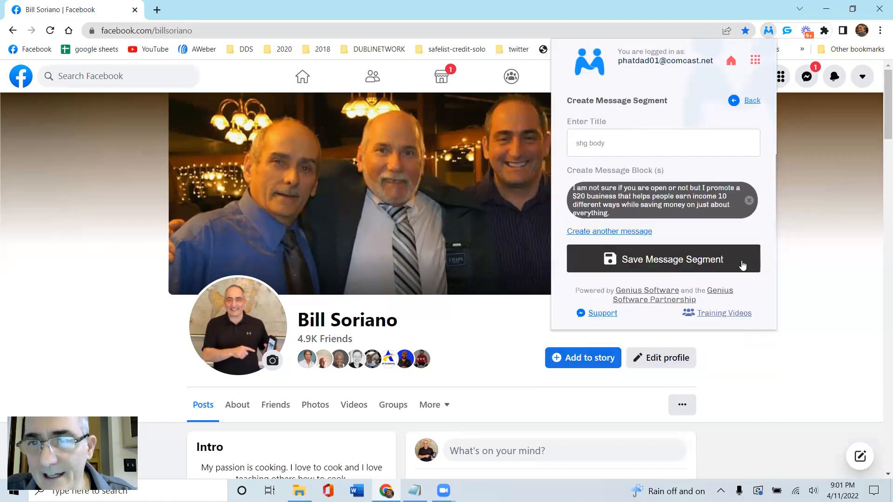
# - Create another message from the cut body paragraph, add it, and save the "shg body" segment
pyautogui.click(632, 231)
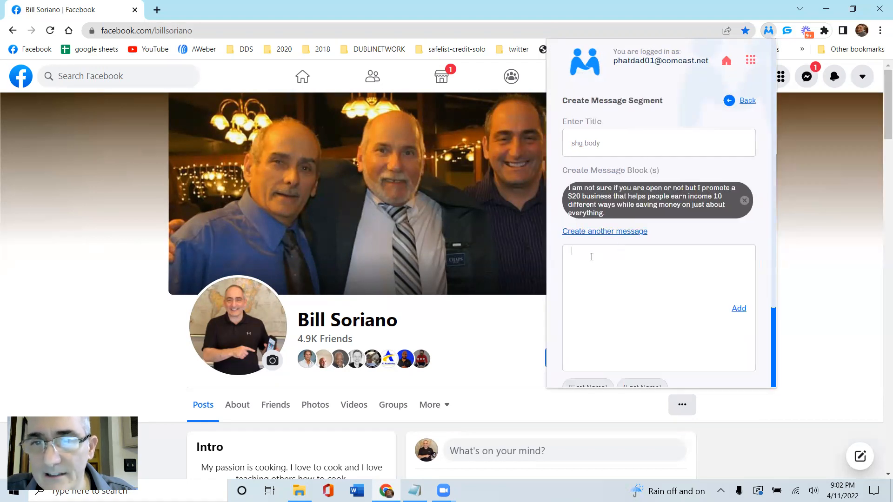
pyautogui.rightClick(591, 257)
pyautogui.click(622, 345)
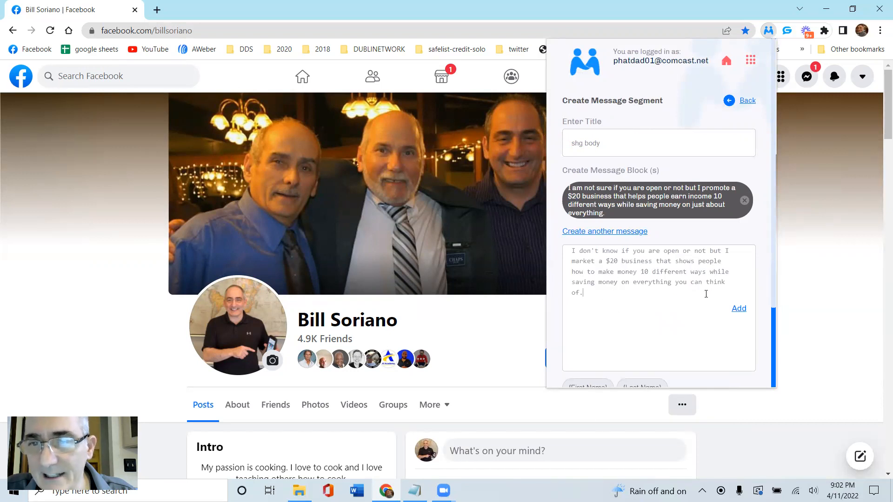
pyautogui.click(738, 309)
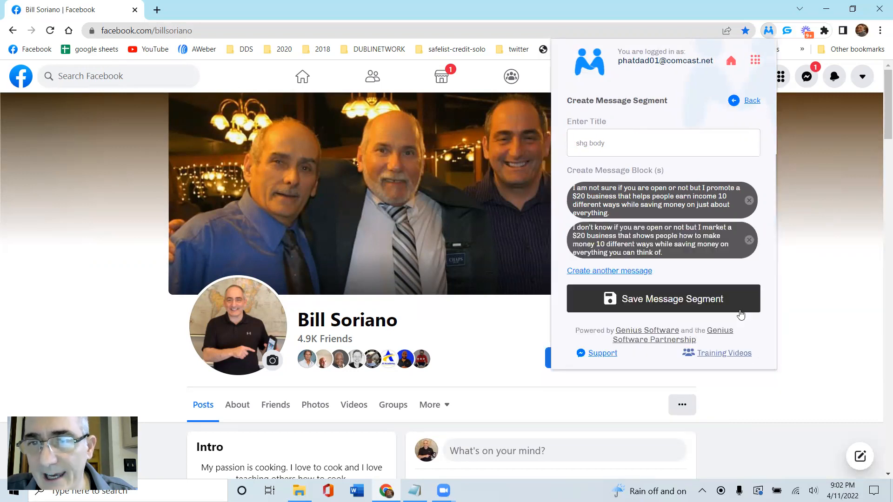
pyautogui.click(671, 303)
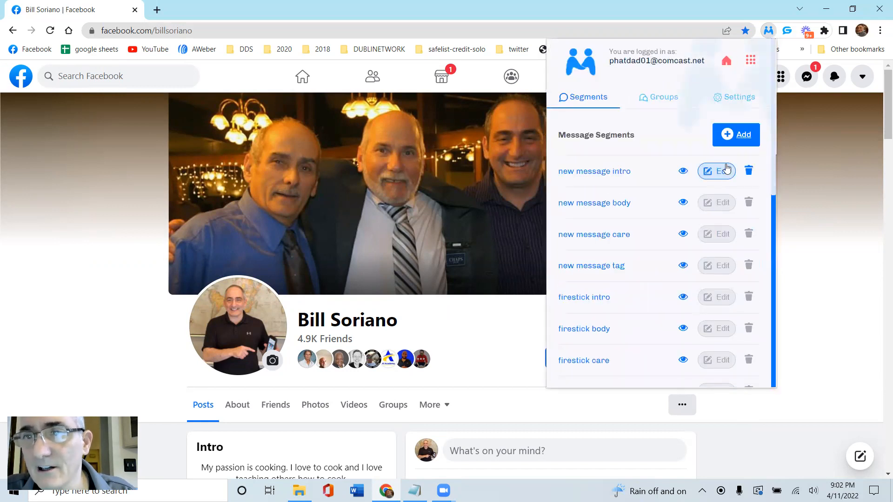
# - Start a new message segment titled "shg body 2" and switch to the shg_segments file in Notepad
pyautogui.click(744, 135)
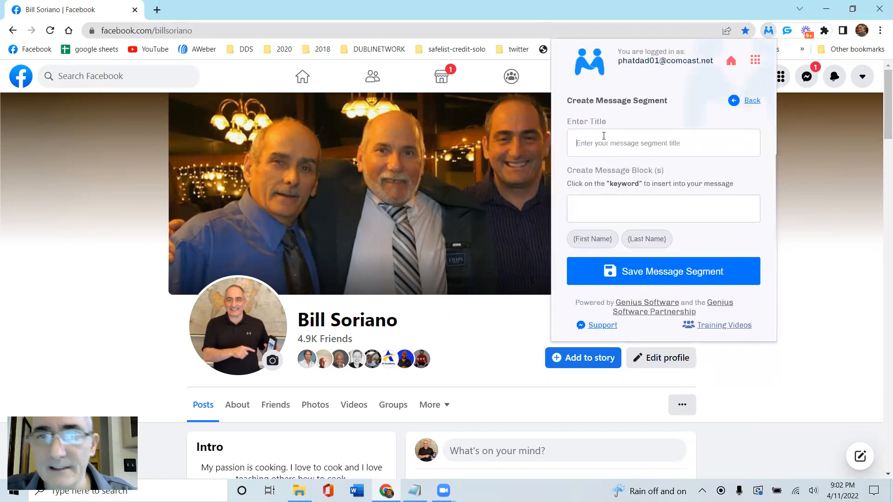
pyautogui.click(604, 135)
pyautogui.write('shq body 2')
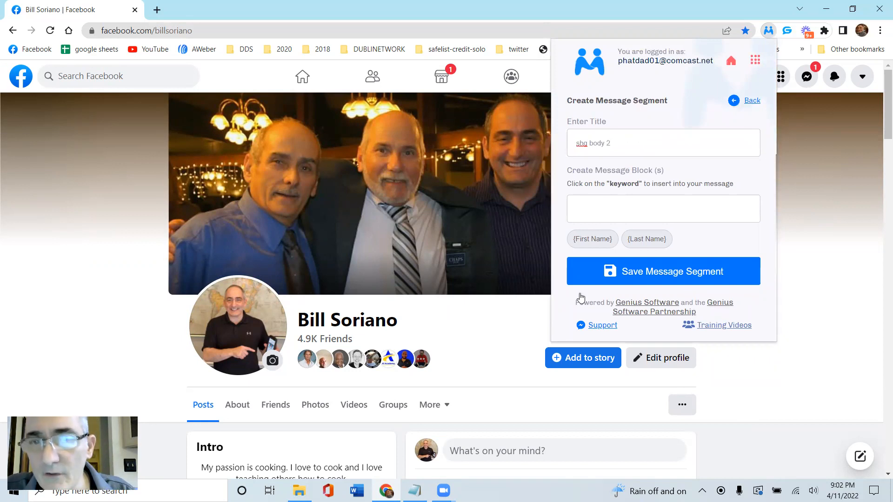
pyautogui.click(414, 490)
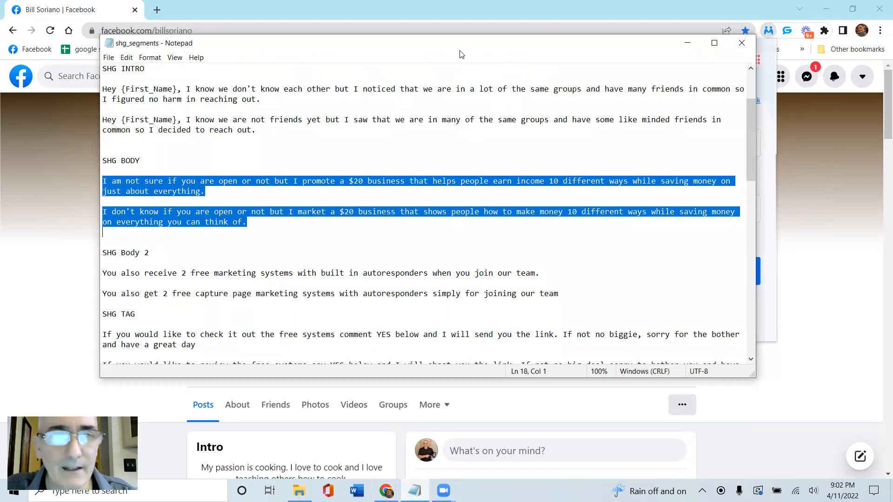
# - Copy the two SHG Body 2 sentences from the Notepad file and paste them into the "shg body 2" segment's message block
pyautogui.moveTo(461, 54); pyautogui.dragTo(369, 61)
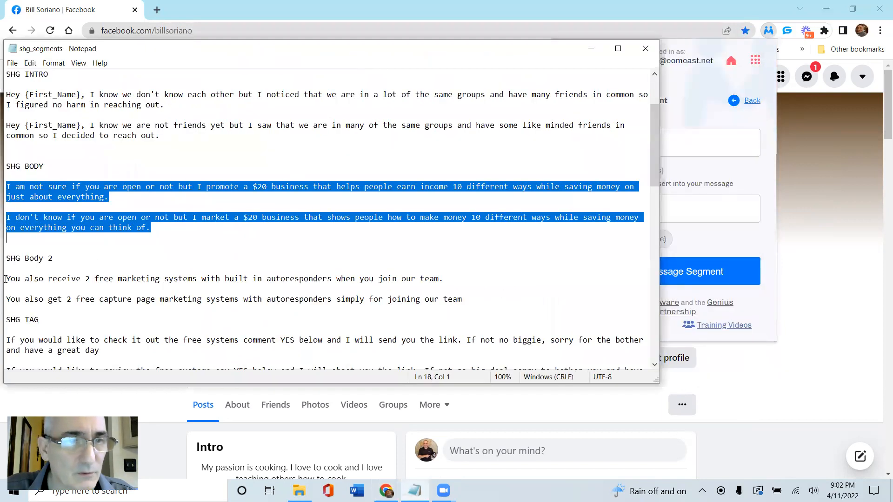
pyautogui.moveTo(7, 280); pyautogui.dragTo(463, 300)
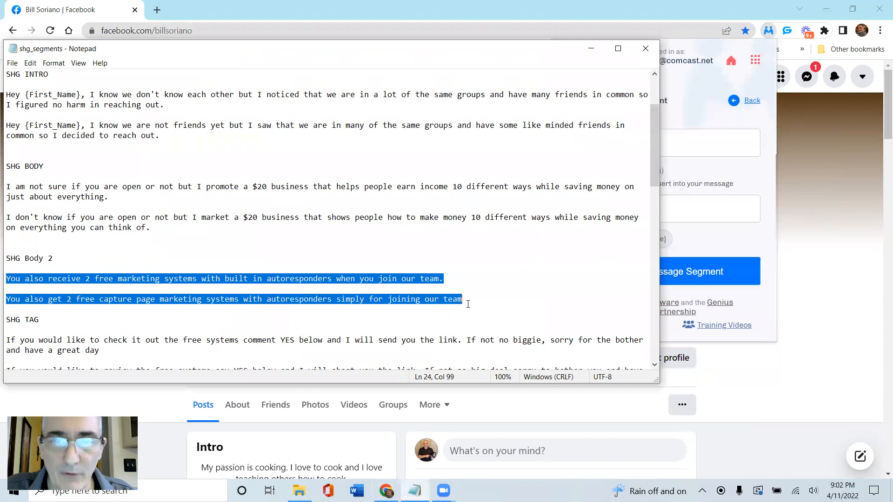
pyautogui.rightClick(421, 282)
pyautogui.click(451, 315)
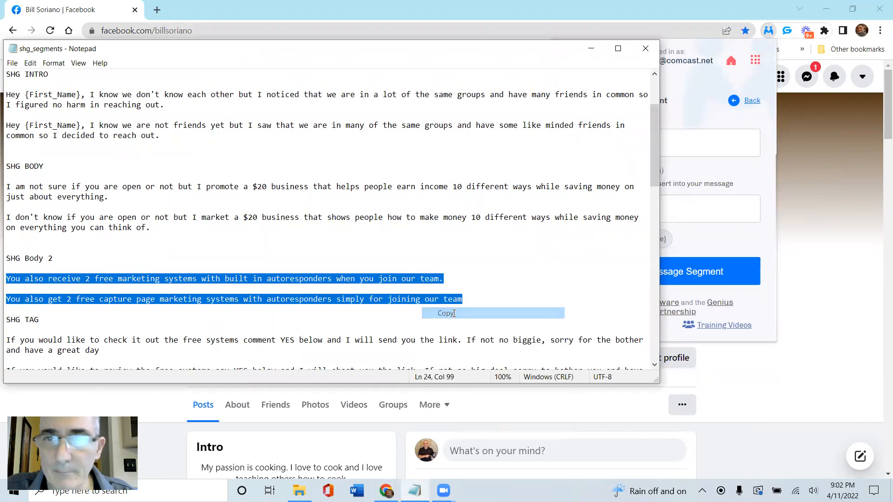
pyautogui.click(701, 205)
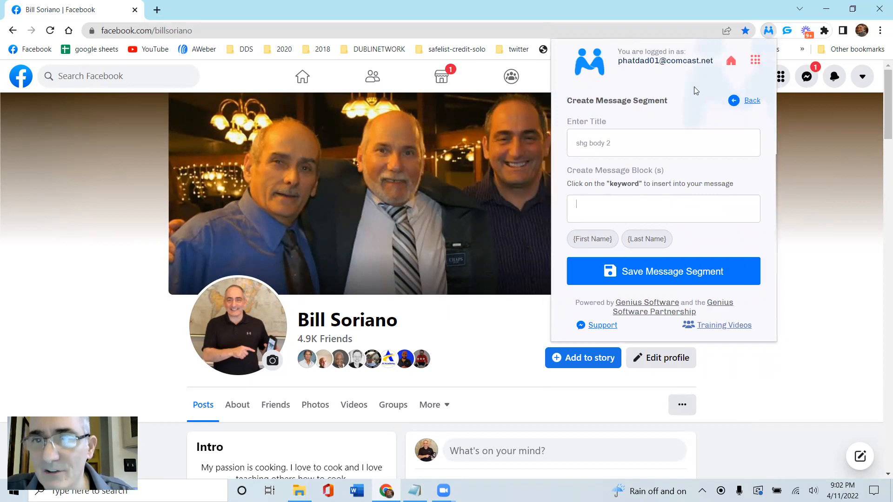
pyautogui.click(589, 201)
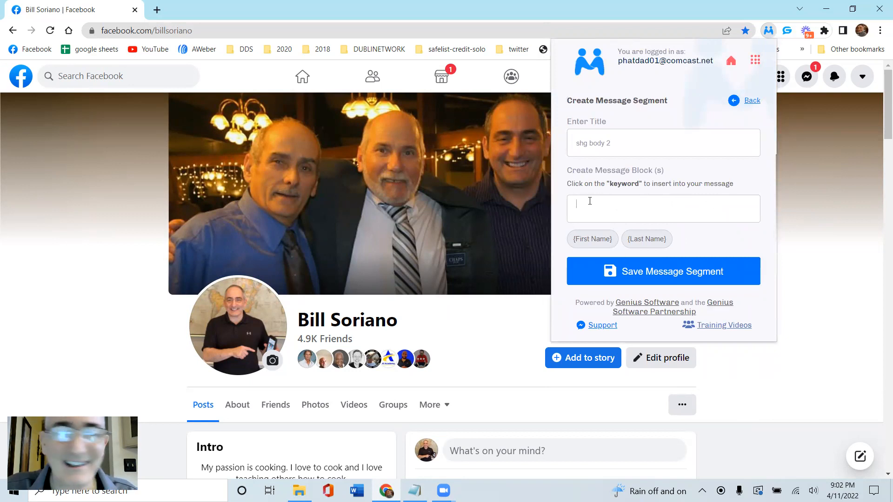
pyautogui.rightClick(589, 203)
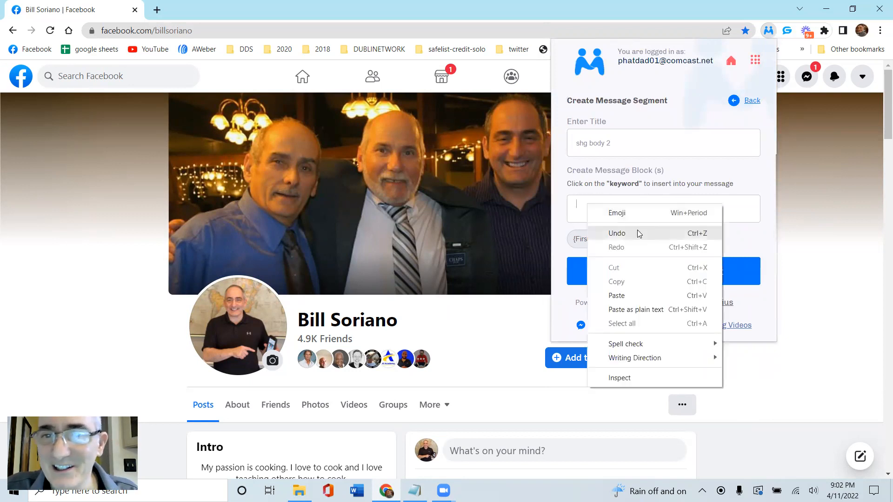
pyautogui.click(629, 293)
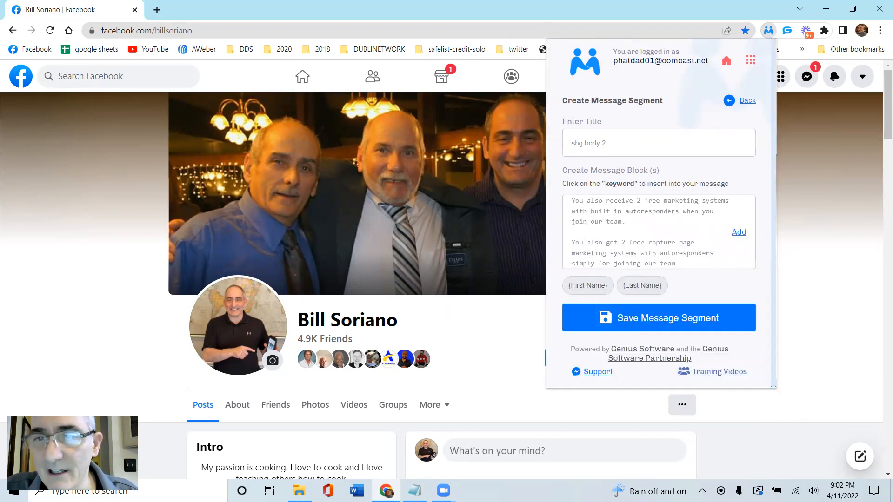
# - Cut the "You also get 2 free capture page marketing systems" sentence from the block and add the remaining sentence as a message
pyautogui.moveTo(573, 242); pyautogui.dragTo(688, 270)
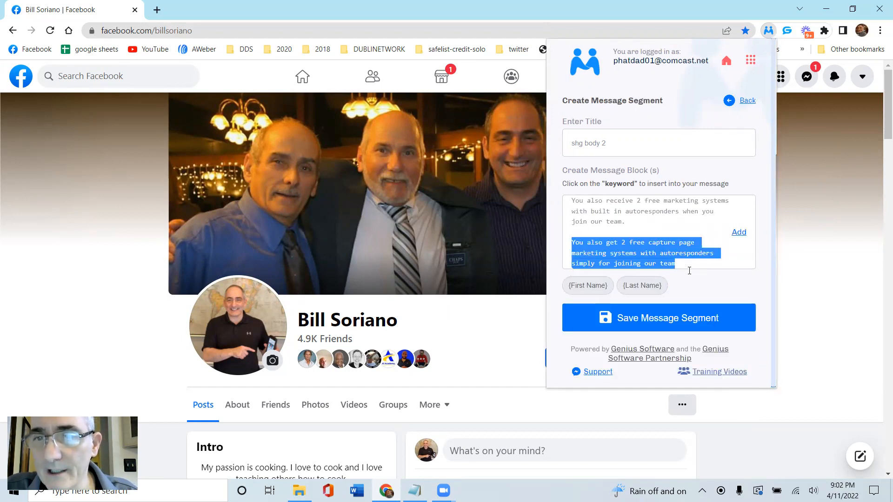
pyautogui.rightClick(643, 247)
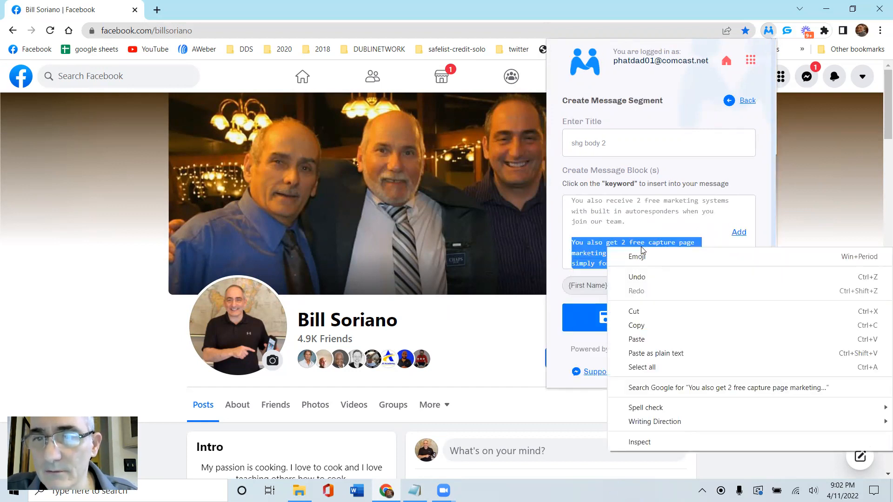
pyautogui.click(640, 312)
pyautogui.click(739, 232)
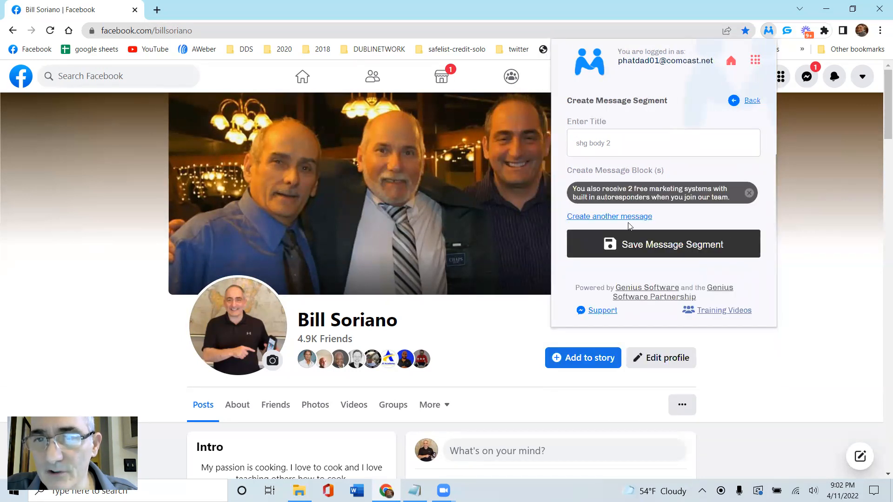
# - Create another message from the cut capture page sentence, add it, and save the "shg body 2" segment
pyautogui.click(630, 221)
pyautogui.rightClick(603, 241)
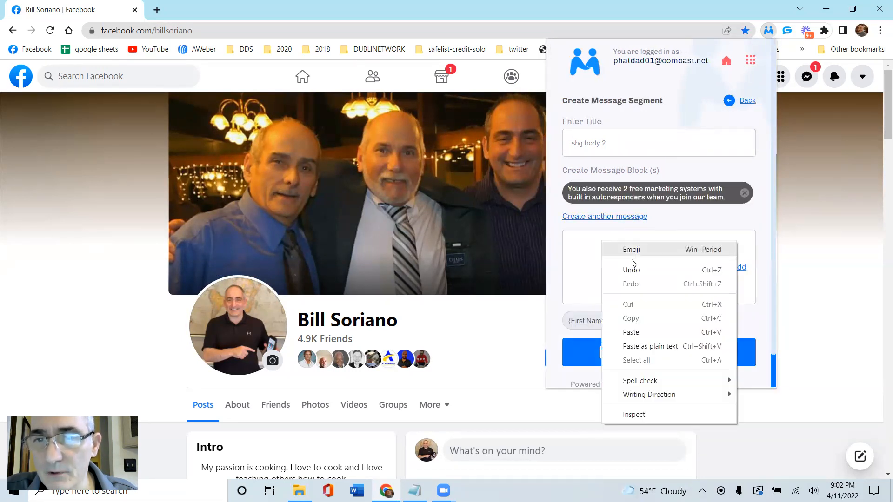
pyautogui.click(635, 331)
pyautogui.click(740, 267)
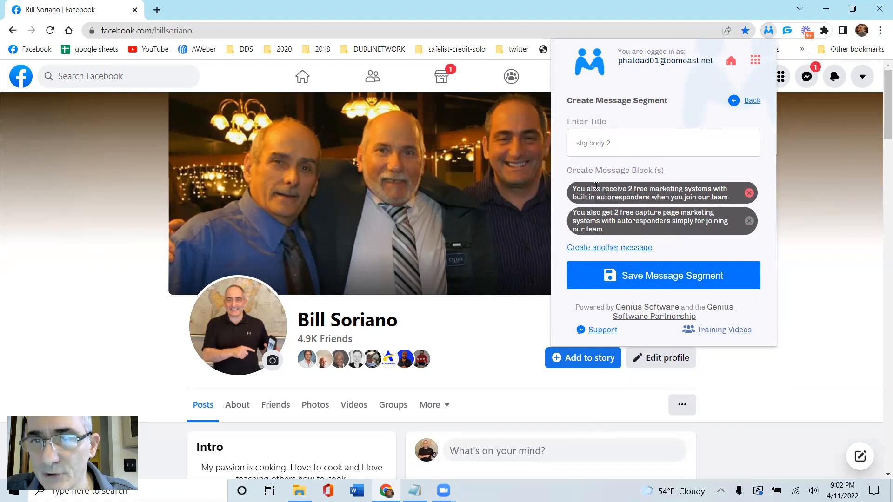
pyautogui.click(666, 283)
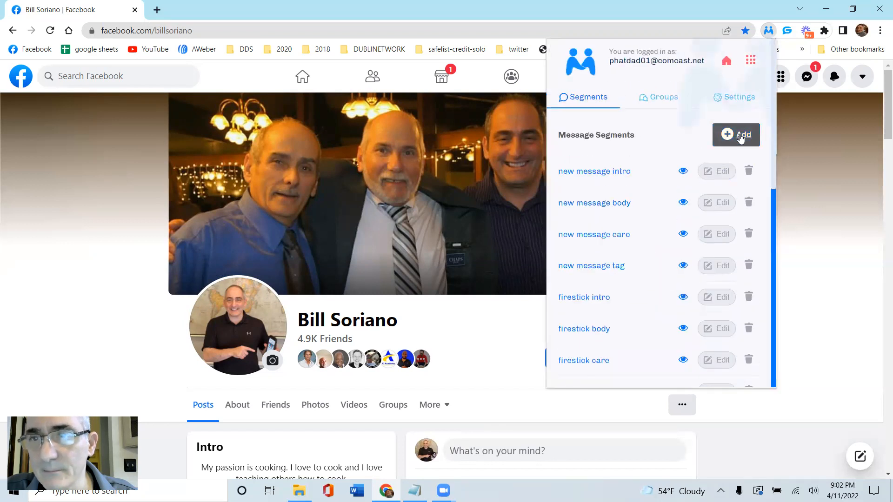
# - Start a new message segment titled "shg tag"
pyautogui.click(742, 138)
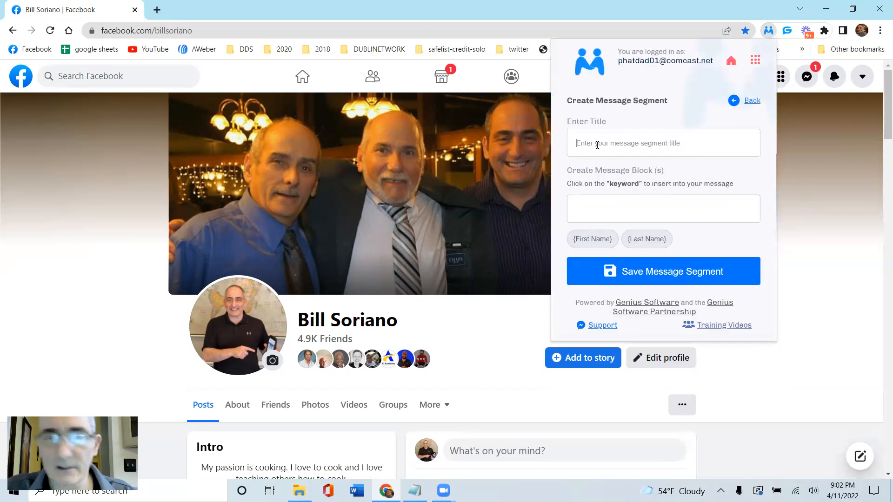
pyautogui.click(597, 145)
pyautogui.write('sho tag')
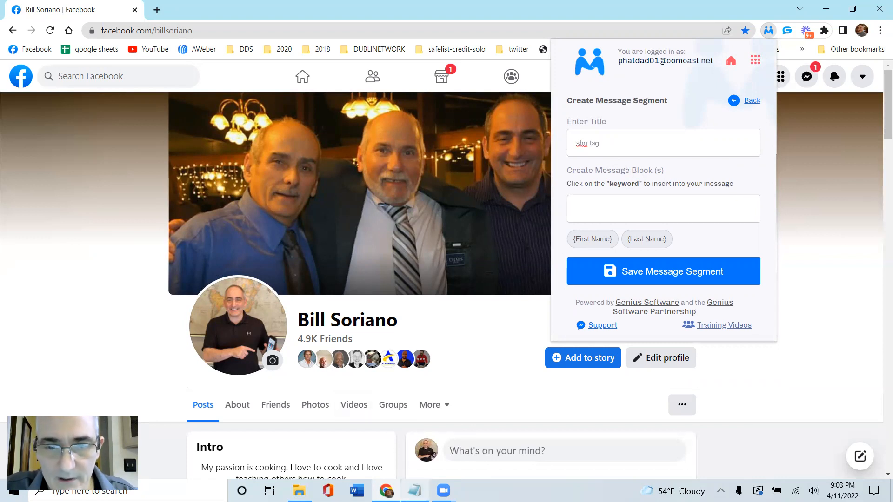
# - Copy both SHG TAG paragraphs from the Notepad file and paste them into the "shg tag" segment's message block
pyautogui.click(414, 491)
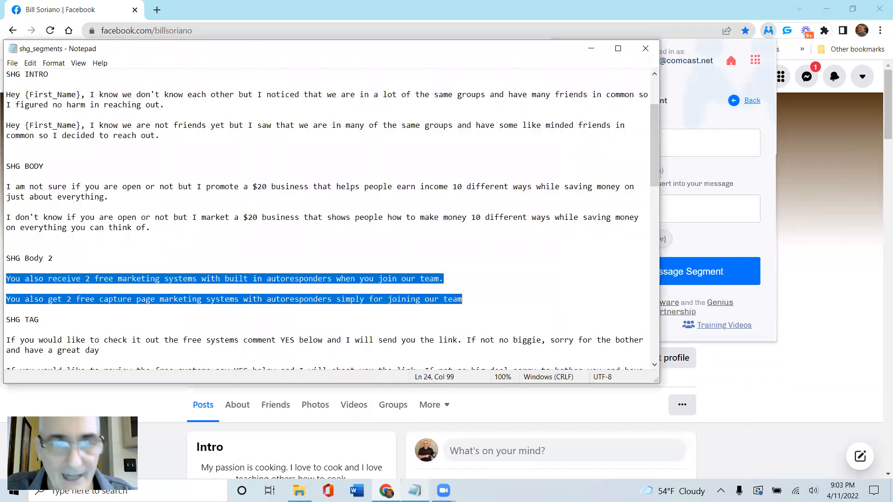
pyautogui.moveTo(654, 144); pyautogui.dragTo(654, 172)
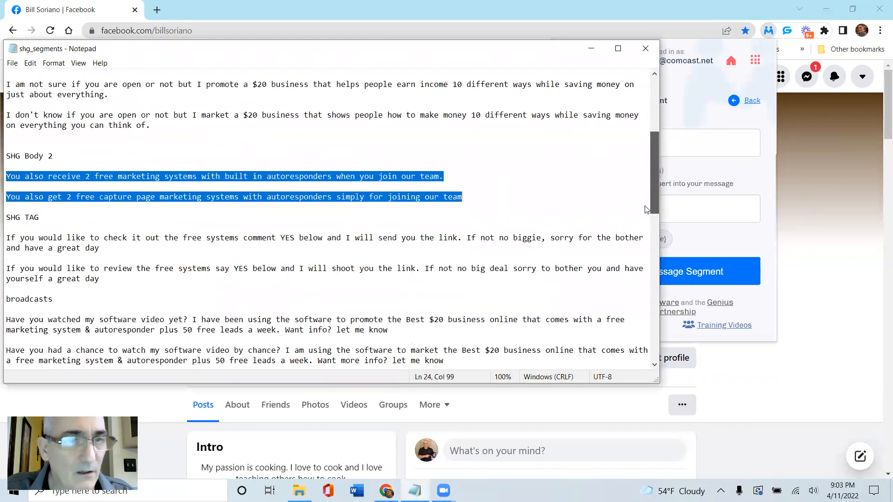
pyautogui.moveTo(6, 238); pyautogui.dragTo(99, 278)
pyautogui.rightClick(88, 276)
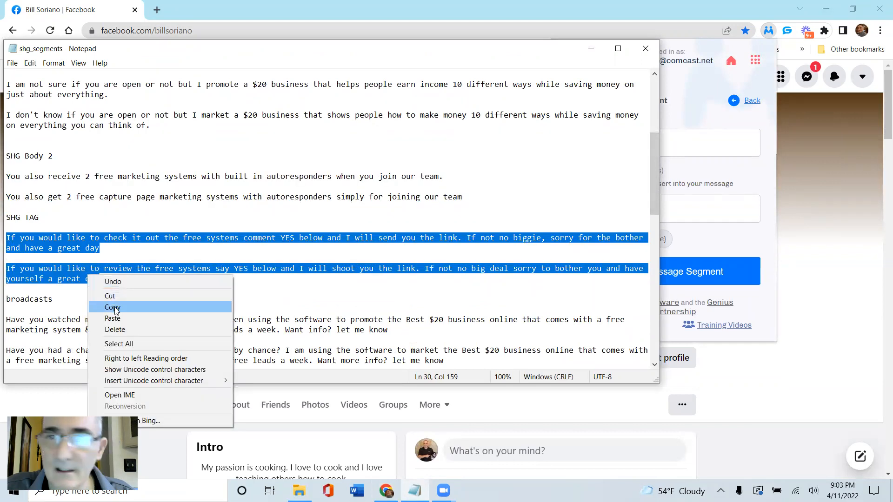
pyautogui.click(116, 308)
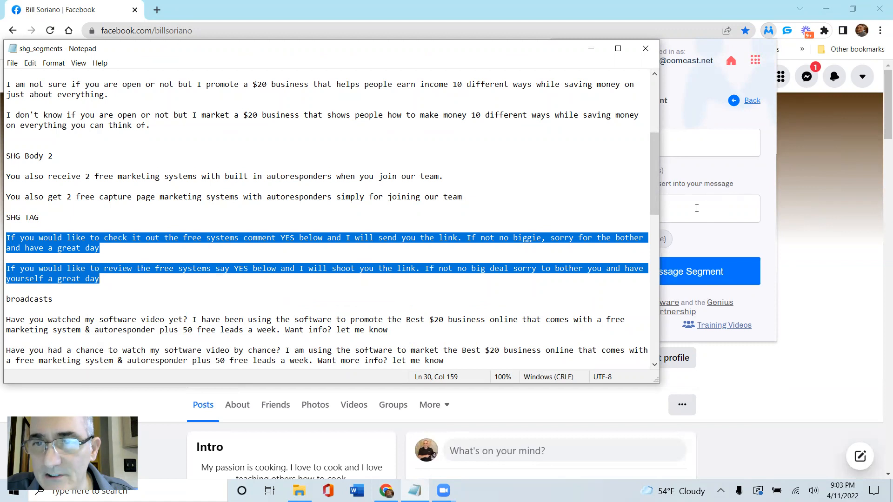
pyautogui.click(696, 207)
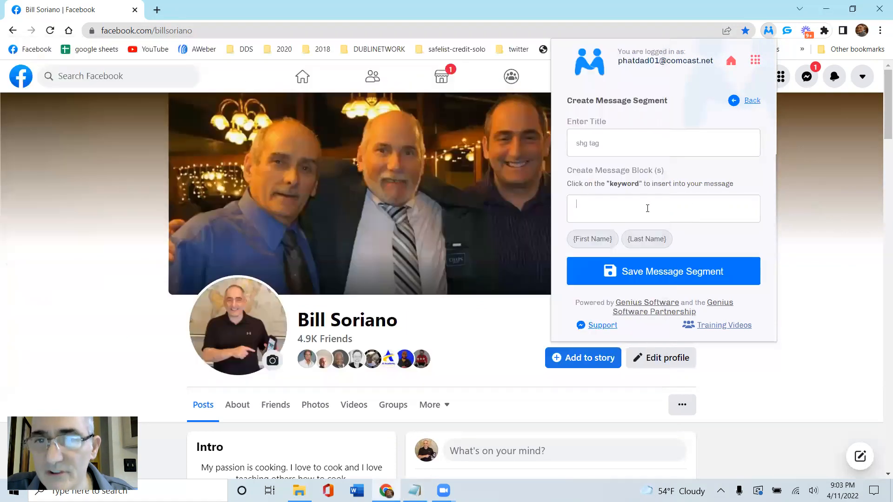
pyautogui.rightClick(588, 203)
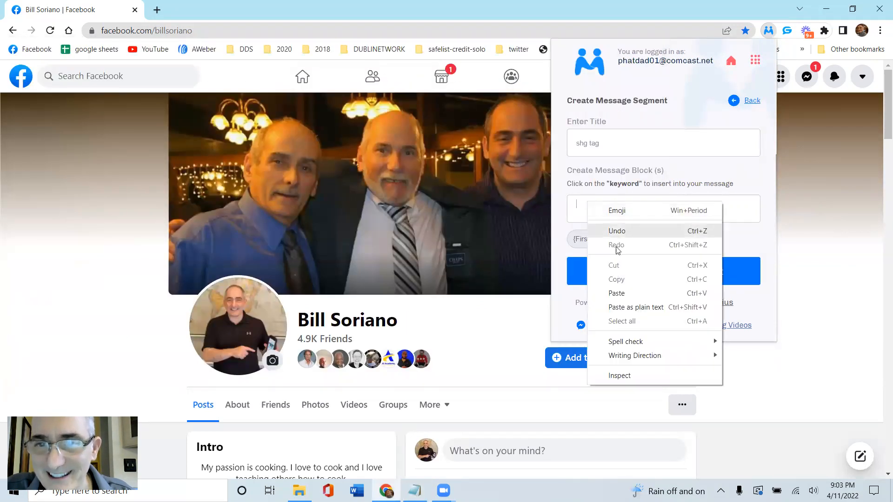
pyautogui.click(616, 292)
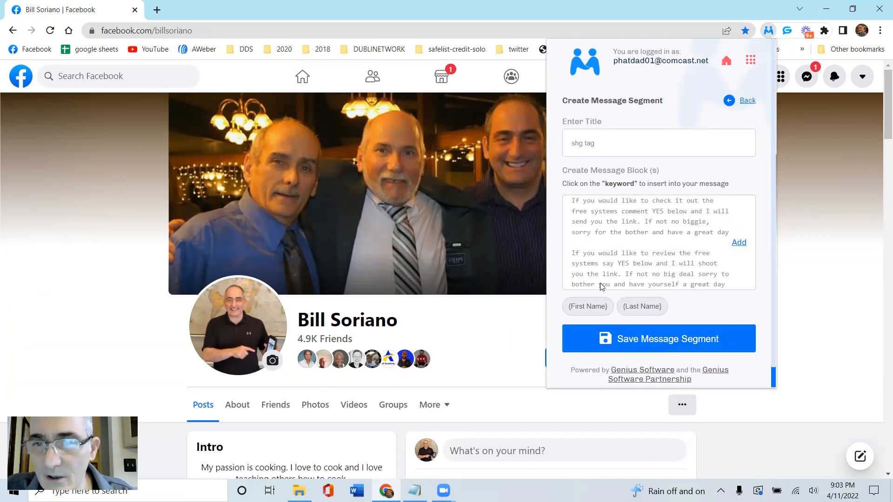
# - Cut the "If you would like to review the free systems" paragraph from the block and add the remaining paragraph as a message
pyautogui.moveTo(572, 252); pyautogui.dragTo(734, 288)
pyautogui.rightClick(684, 271)
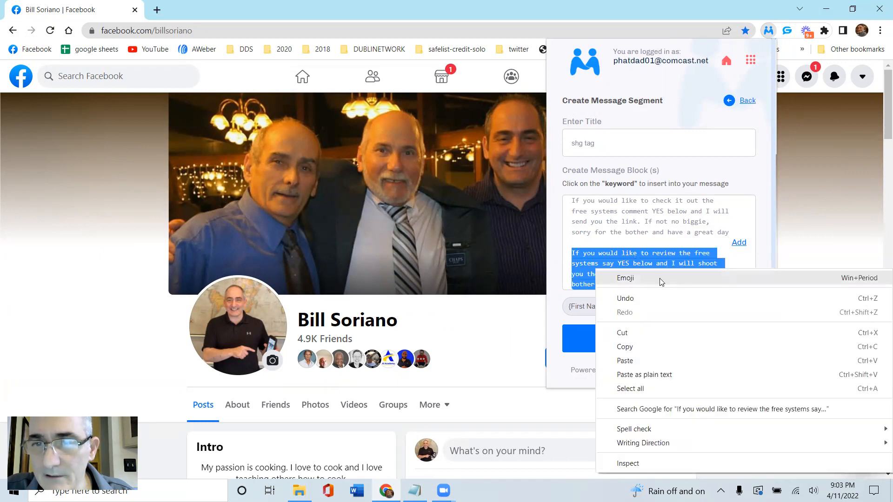
pyautogui.click(631, 333)
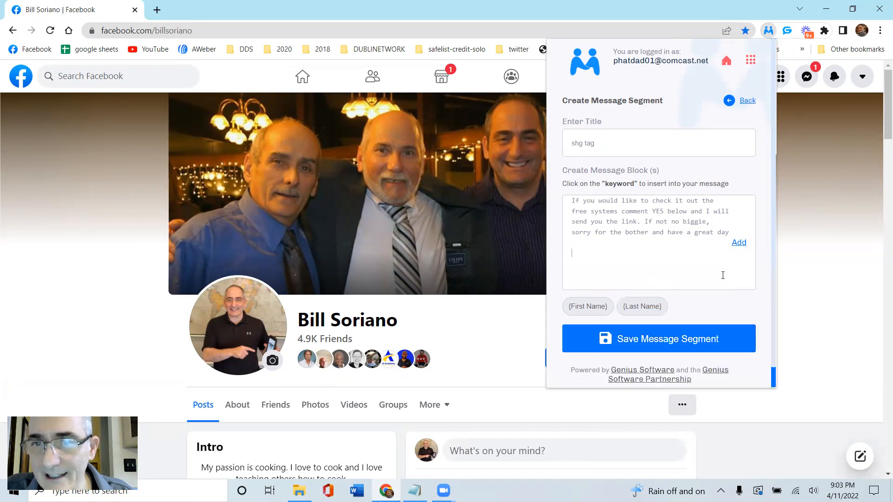
pyautogui.click(739, 243)
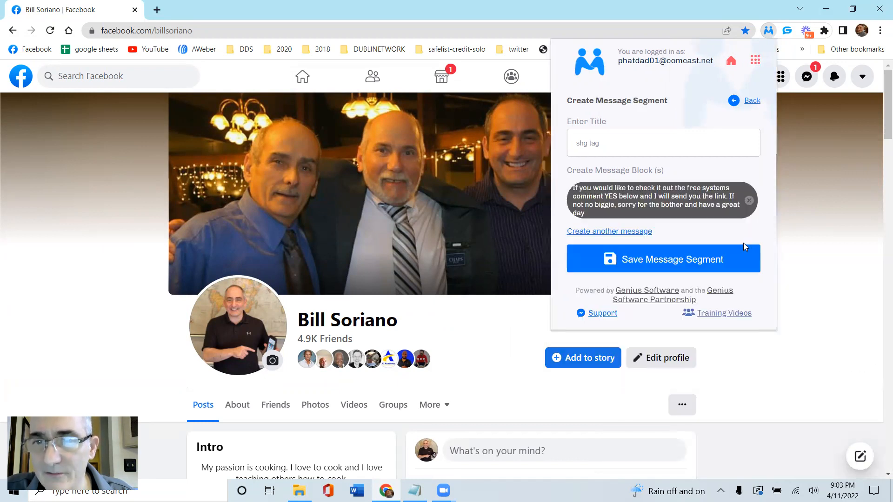
# - Create another message from the cut tag paragraph, add it, and save the "shg tag" segment
pyautogui.click(610, 236)
pyautogui.rightClick(578, 261)
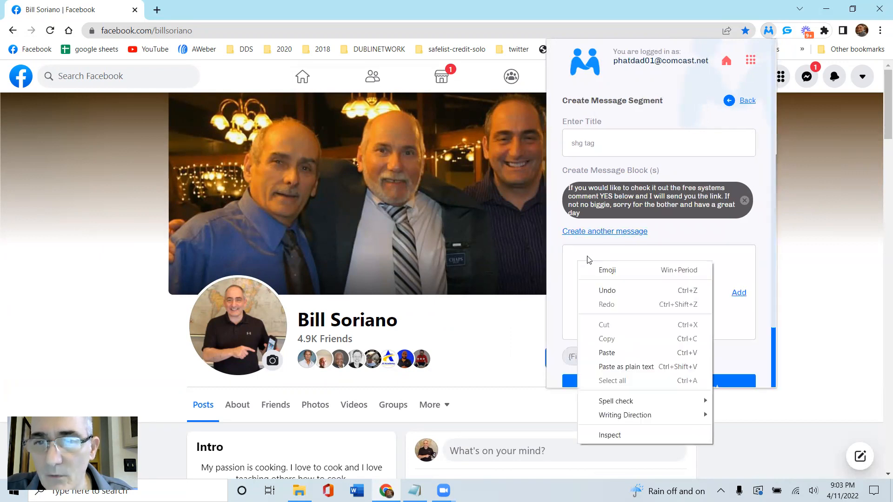
pyautogui.click(607, 353)
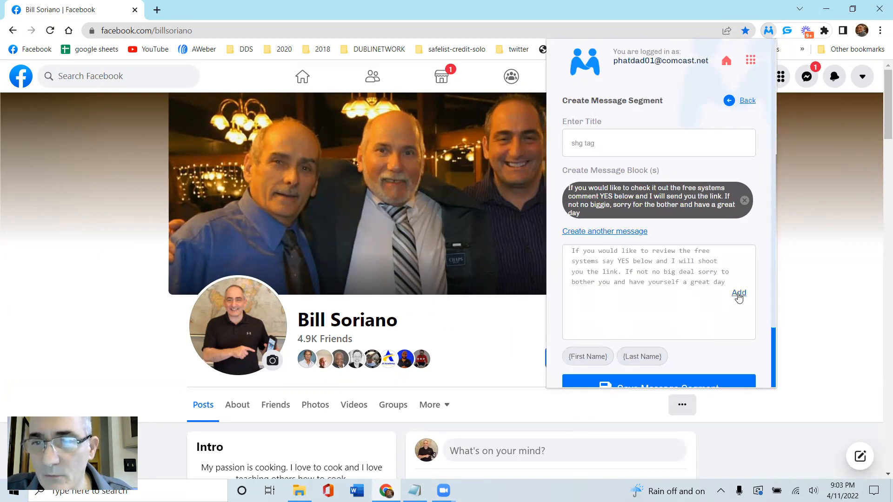
pyautogui.click(738, 293)
pyautogui.click(664, 300)
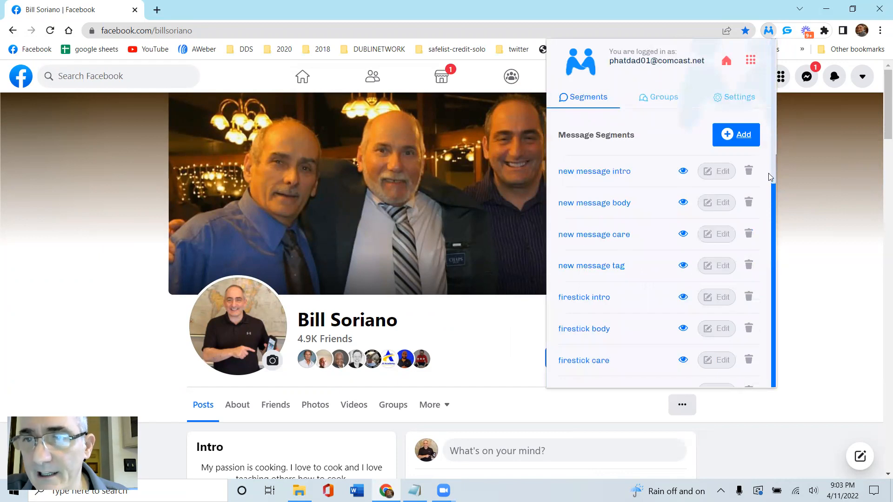
# - Review the shg entries in the message segment list and examine the message variations stored in "shg intro"
pyautogui.moveTo(773, 170); pyautogui.dragTo(771, 381)
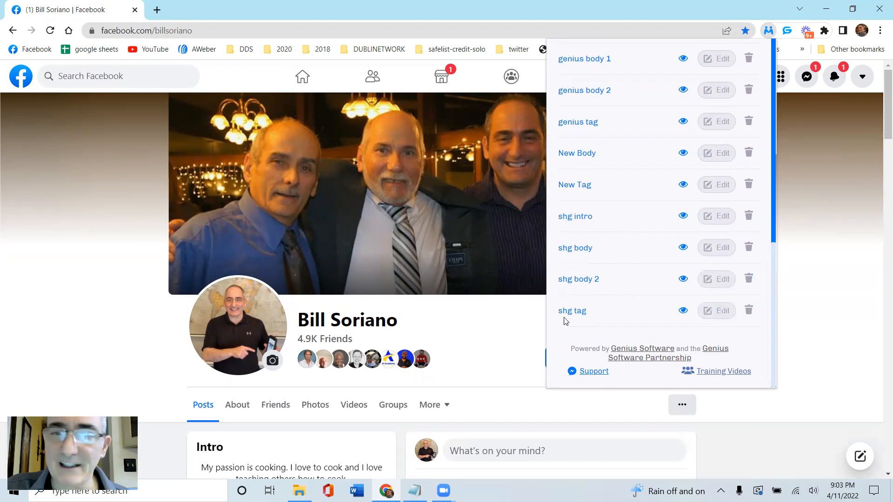
pyautogui.click(722, 217)
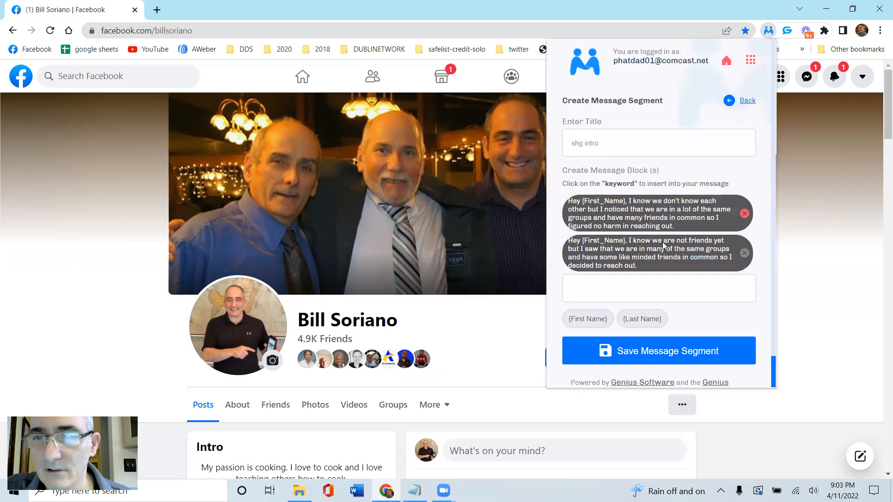
pyautogui.click(745, 101)
pyautogui.moveTo(772, 212); pyautogui.dragTo(777, 384)
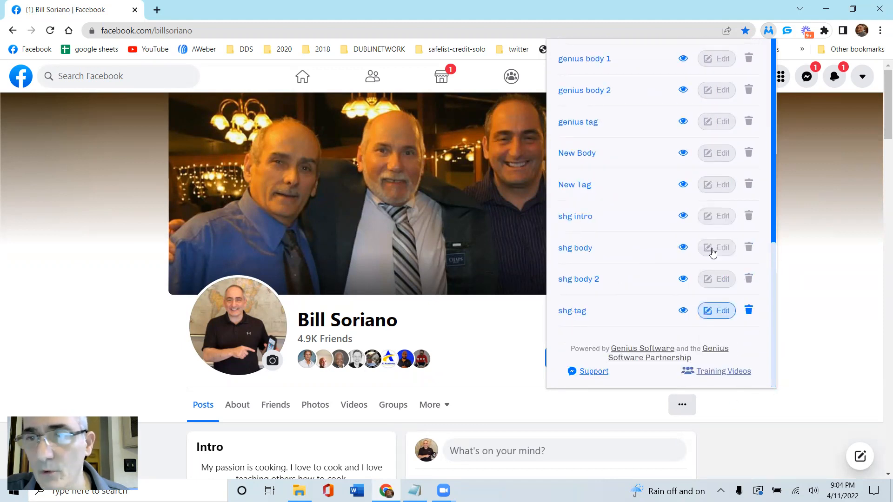
pyautogui.scroll(6, 772, 222)
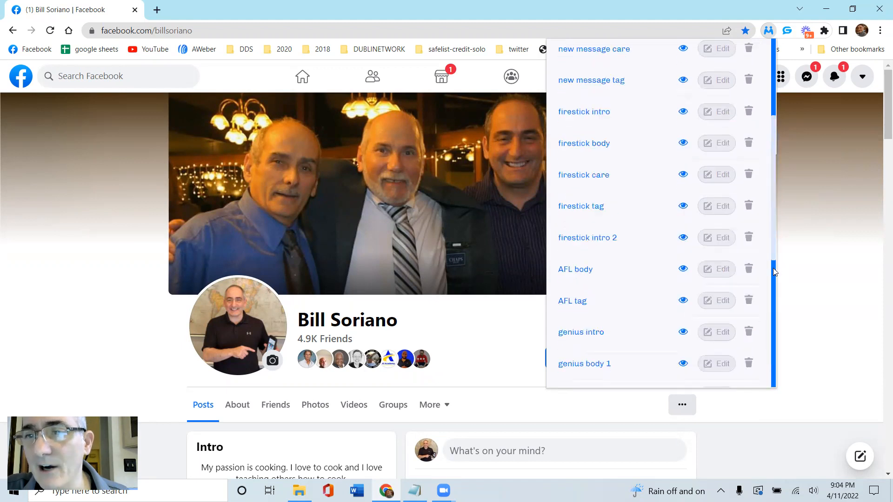
pyautogui.scroll(-6, 772, 268)
pyautogui.scroll(6, 773, 235)
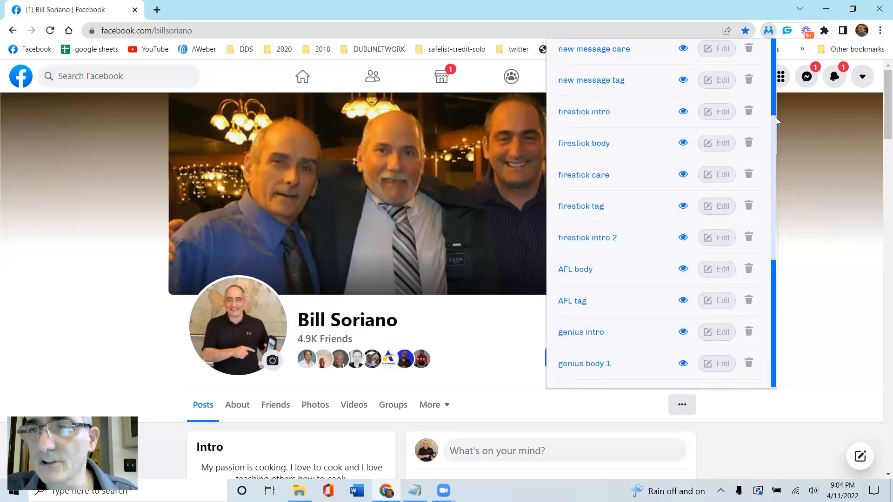
# - Reopen Genius Connector from the Facebook profile page and display the saved message groups
pyautogui.click(799, 140)
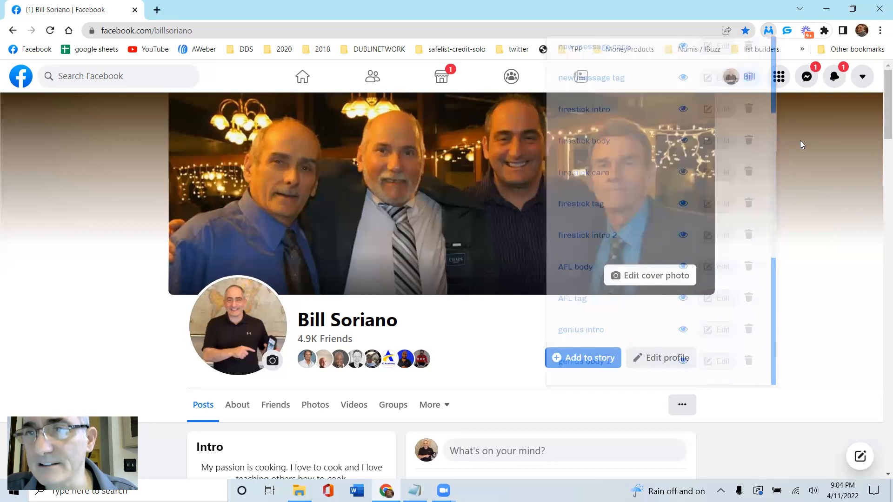
pyautogui.click(769, 32)
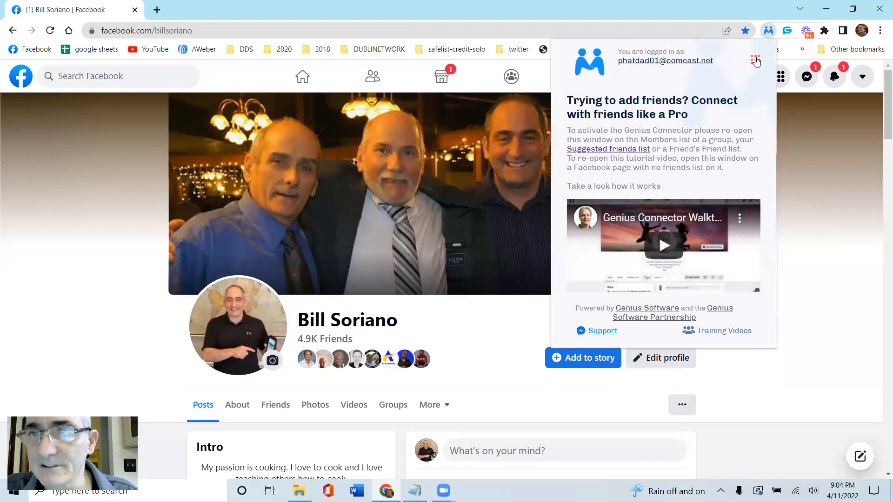
pyautogui.click(754, 59)
pyautogui.click(649, 258)
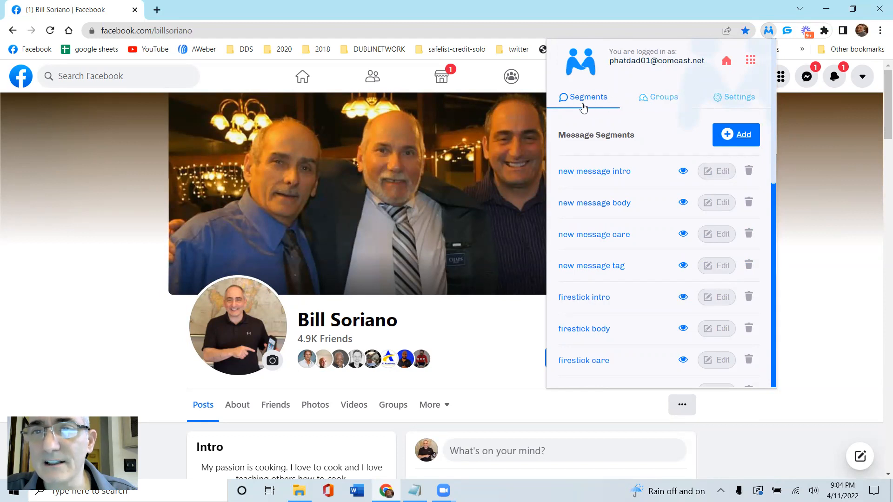
pyautogui.click(666, 99)
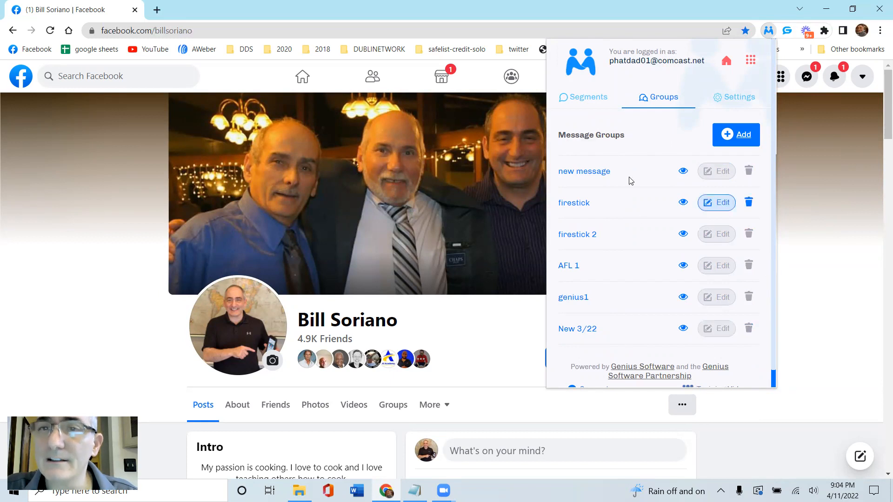
# - Start a new message group titled "SHG" and insert the "shg intro" message segment into its message set
pyautogui.click(743, 139)
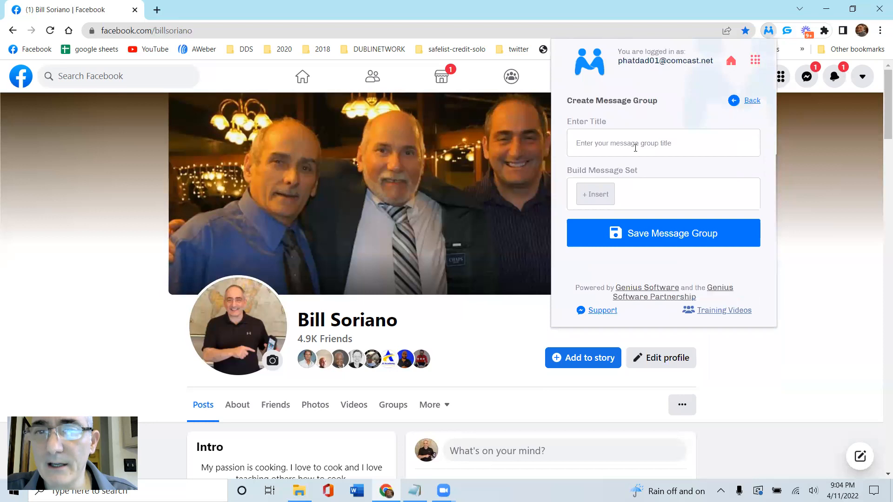
pyautogui.click(599, 145)
pyautogui.write('SHG')
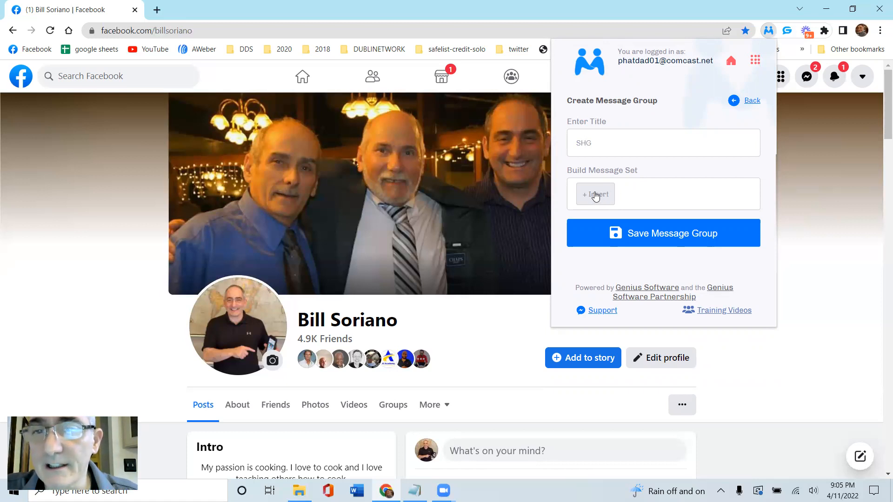
pyautogui.click(595, 196)
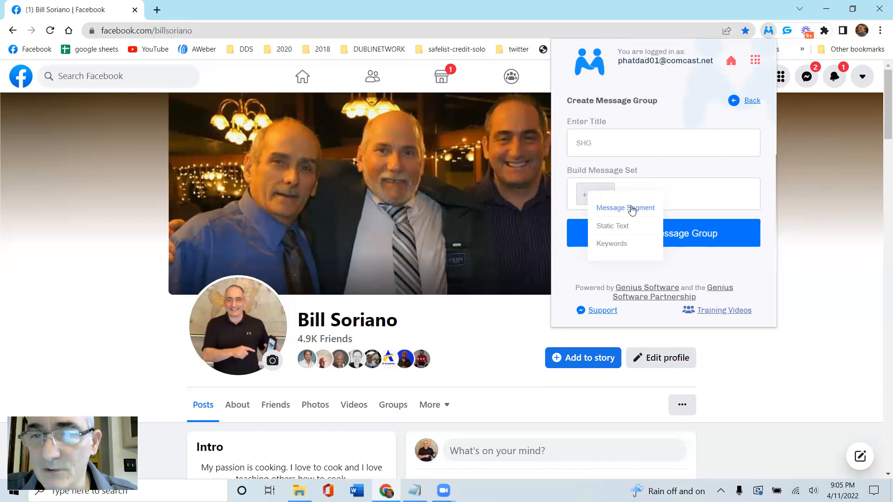
pyautogui.click(631, 209)
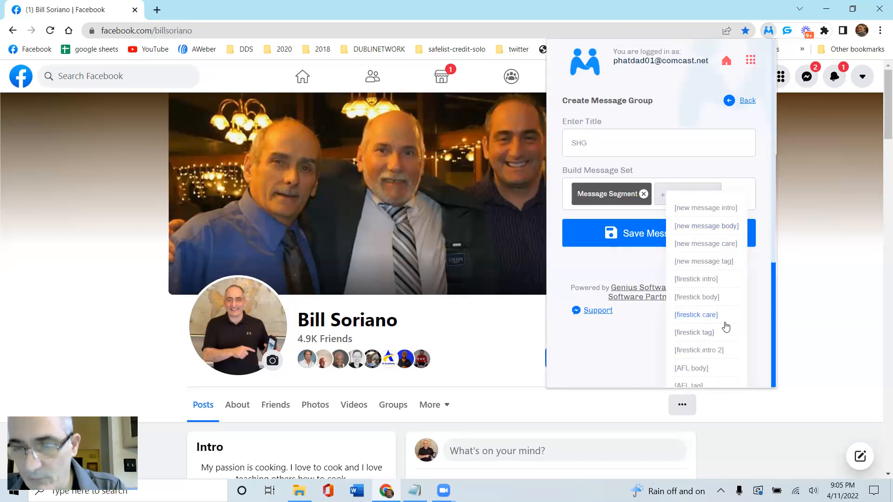
pyautogui.scroll(-5, 726, 326)
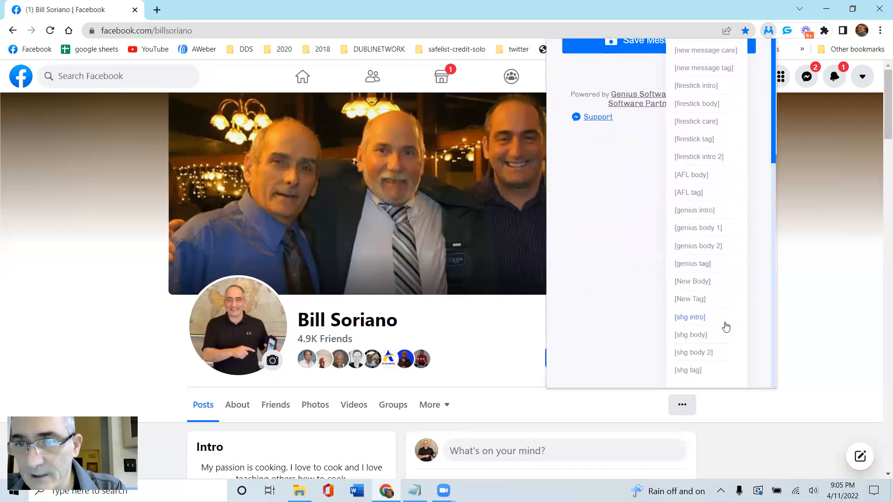
pyautogui.click(689, 318)
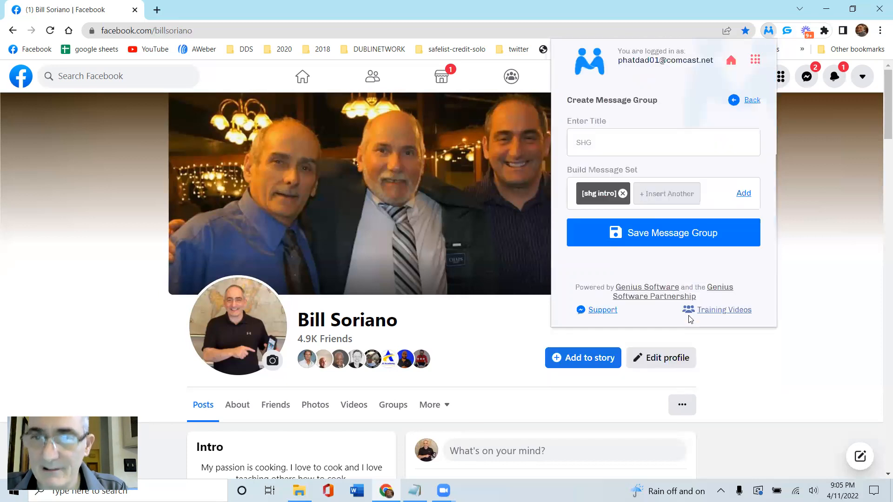
# - Insert the "shg body" and "shg body 2" message segments into the SHG message set after the intro
pyautogui.click(663, 197)
pyautogui.click(664, 207)
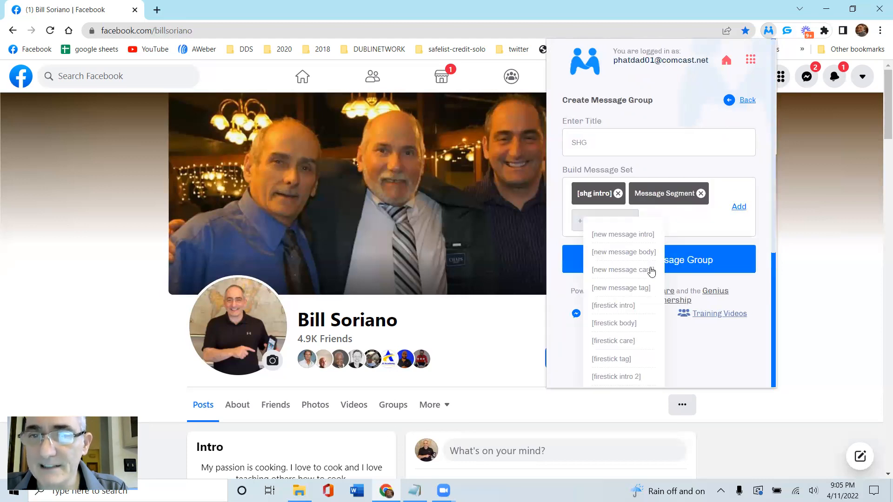
pyautogui.scroll(-5, 646, 284)
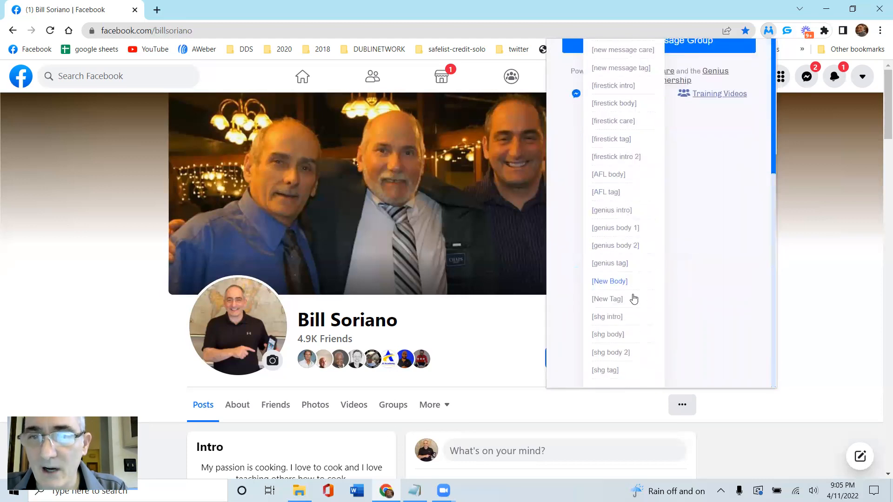
pyautogui.click(610, 335)
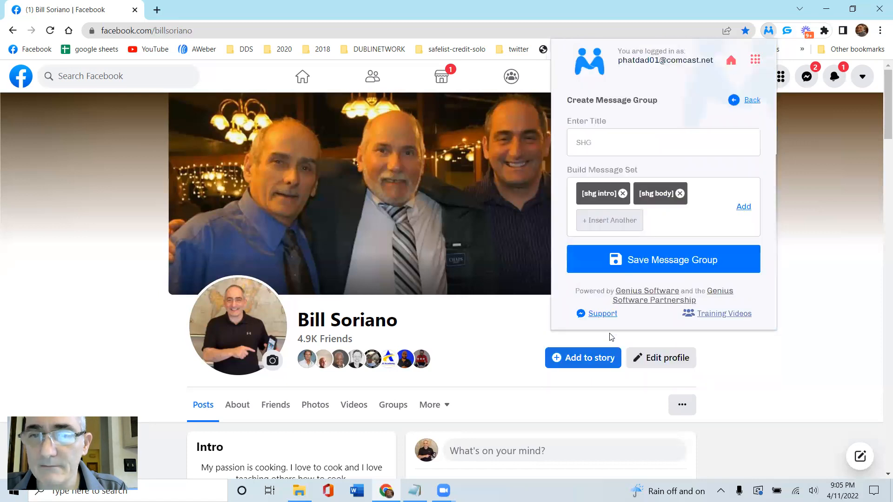
pyautogui.click(595, 223)
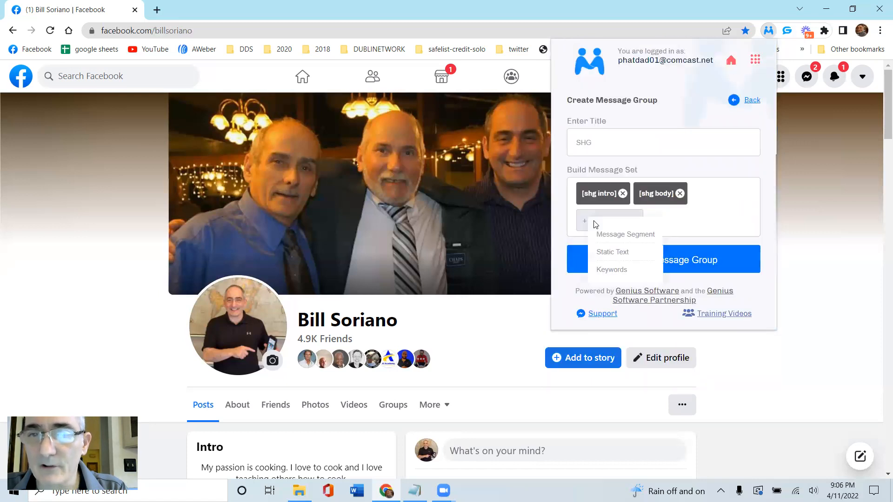
pyautogui.click(614, 236)
pyautogui.scroll(-2, 618, 303)
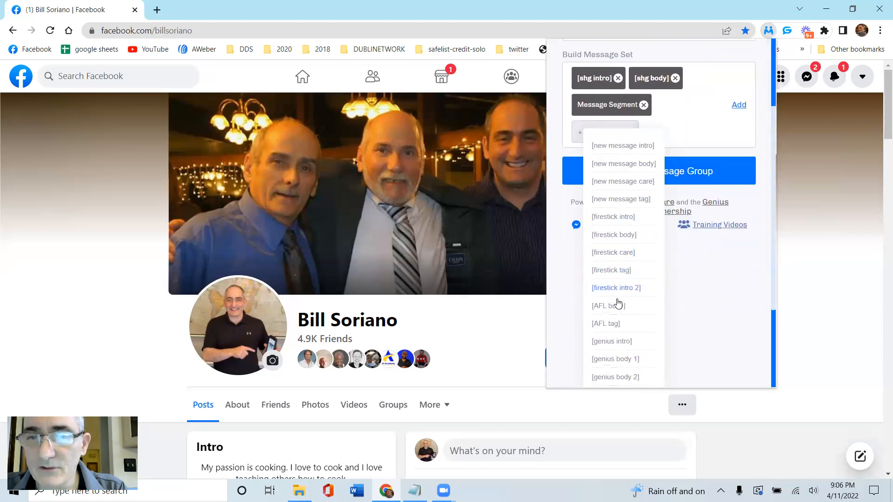
pyautogui.scroll(-3, 617, 303)
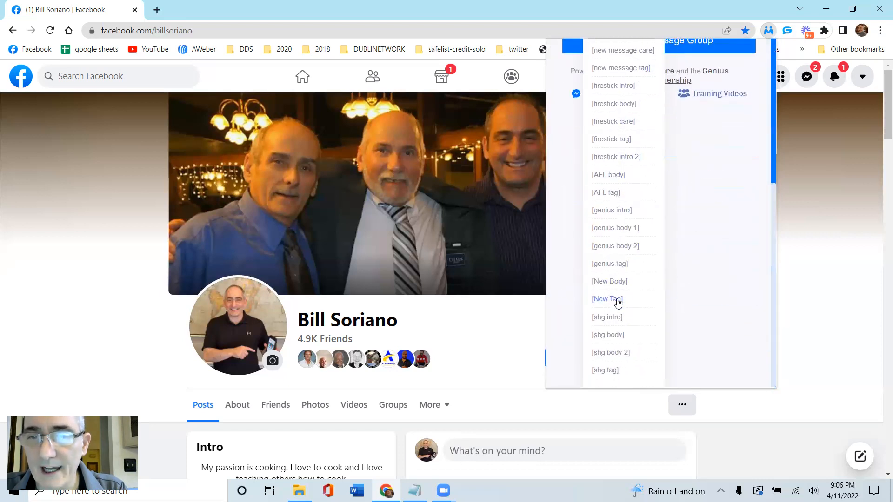
pyautogui.click(608, 354)
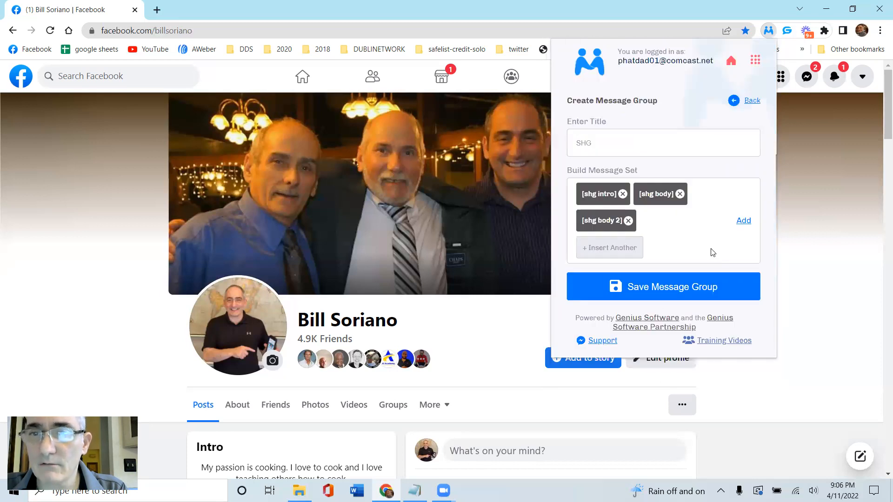
# - Complete the message set with the "shg tag" segment, add the set to the group, and save the SHG message group
pyautogui.click(613, 250)
pyautogui.click(609, 263)
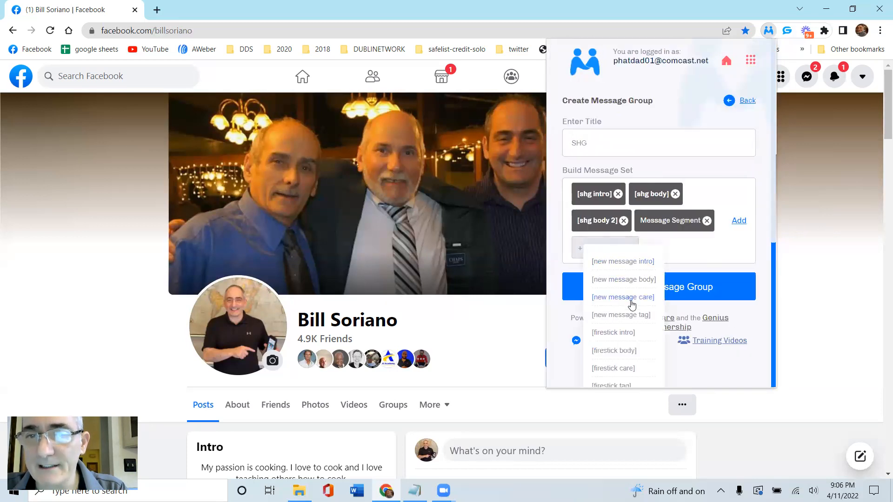
pyautogui.scroll(-5, 632, 305)
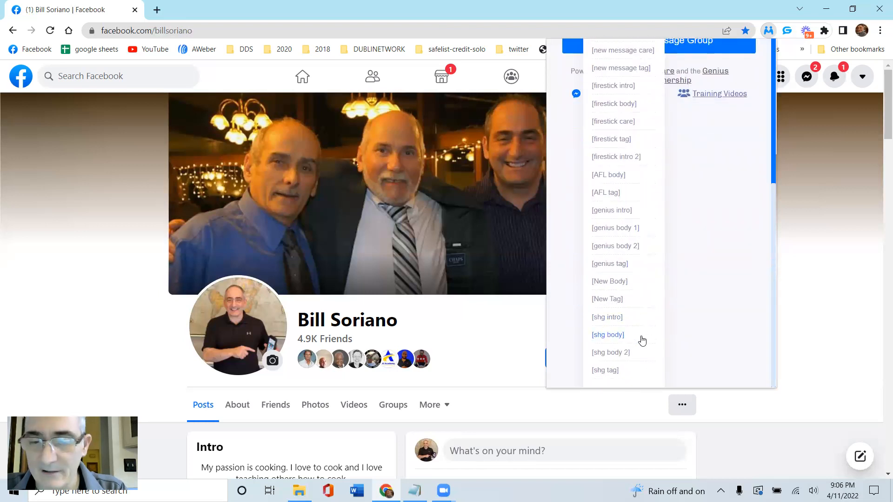
pyautogui.click(609, 370)
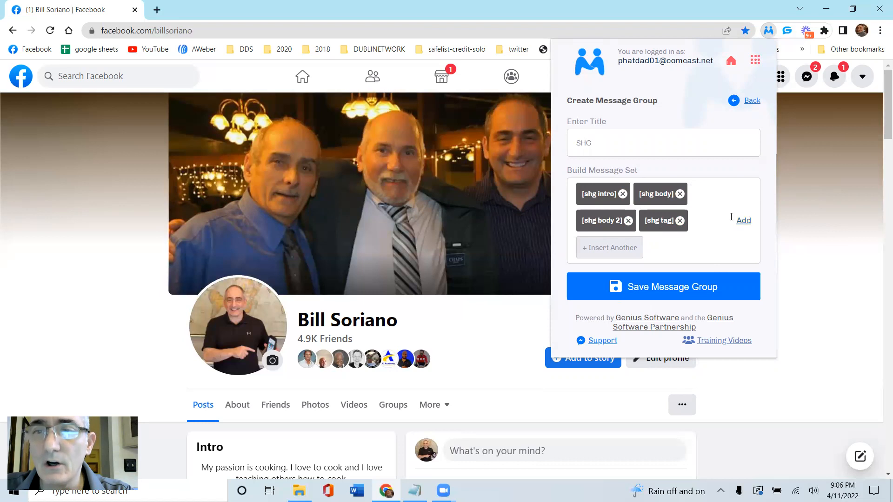
pyautogui.click(744, 222)
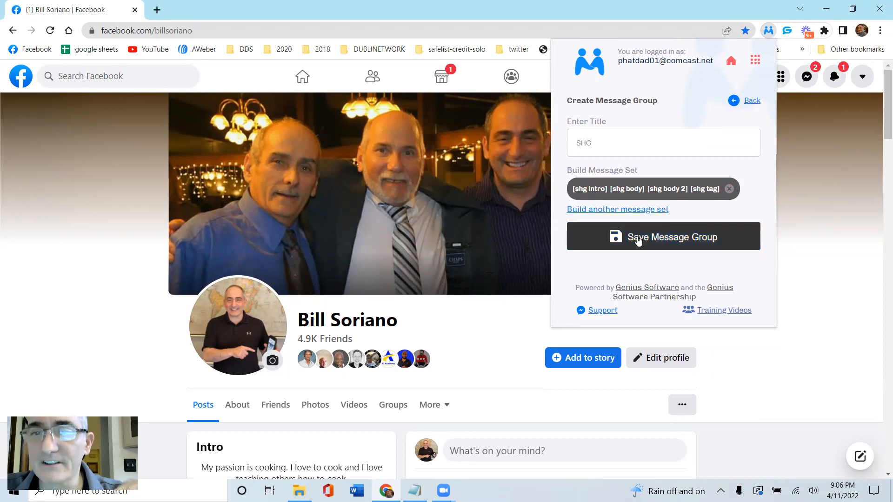
pyautogui.click(666, 238)
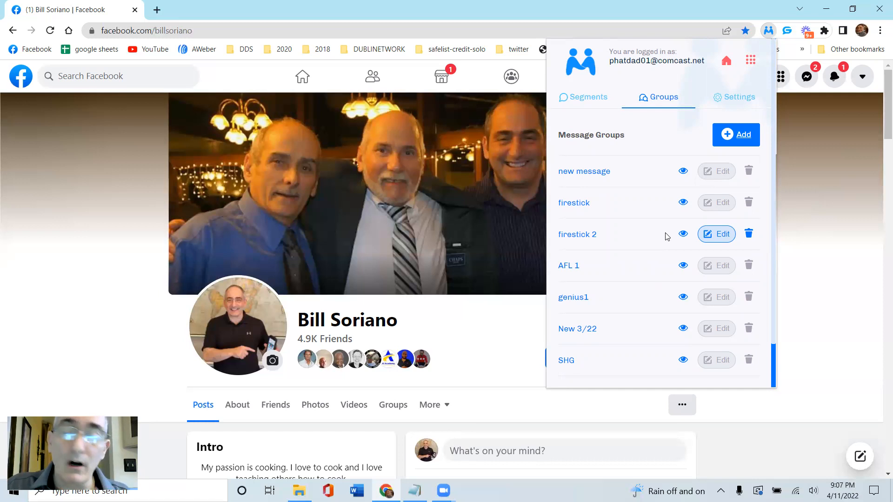
# - Switch to the shg_segments file in Notepad and review the SHG body, body 2 and tag variations
pyautogui.click(414, 490)
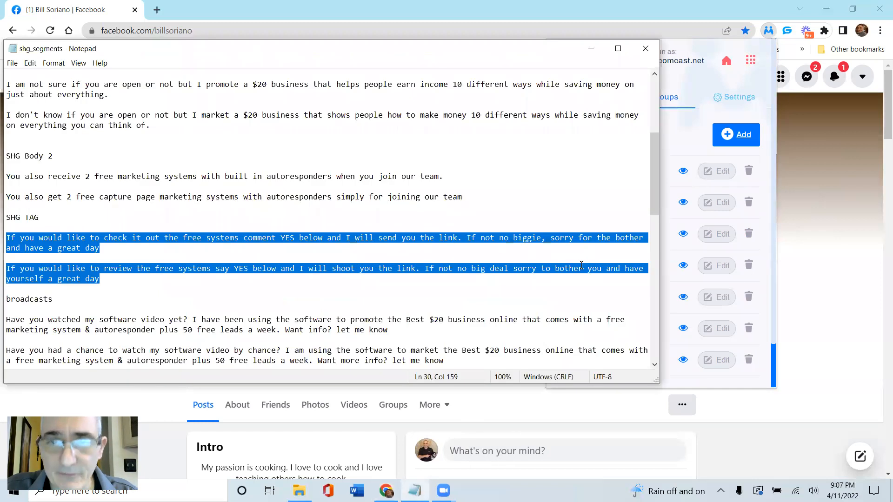
pyautogui.moveTo(654, 188)
pyautogui.mouseDown()
pyautogui.moveTo(658, 172)
pyautogui.moveTo(653, 190)
pyautogui.mouseUp()
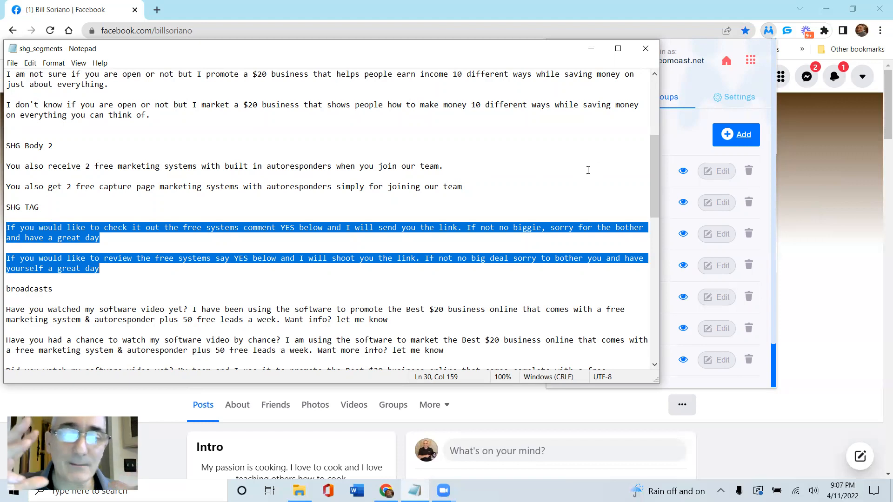
pyautogui.click(591, 48)
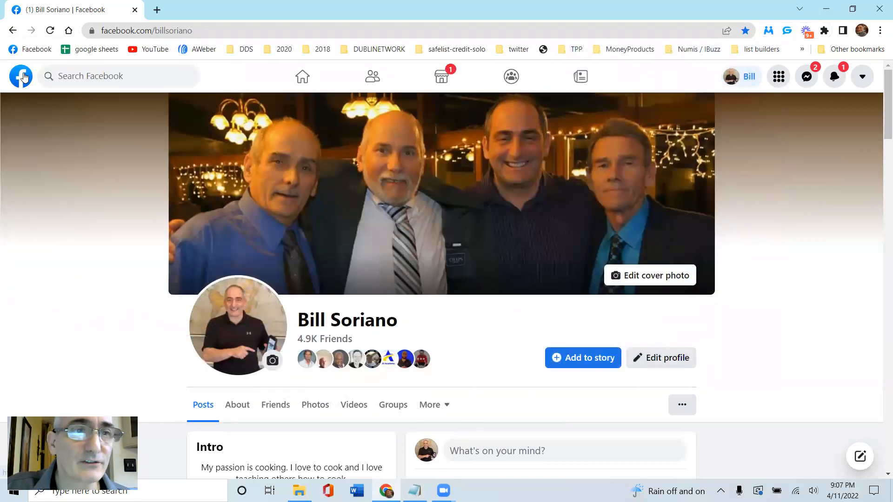
# - Search Facebook for "affiltate", open the Affiliate Marketing group, and go to the members with things in common in its people list
pyautogui.click(67, 76)
pyautogui.write('affilta')
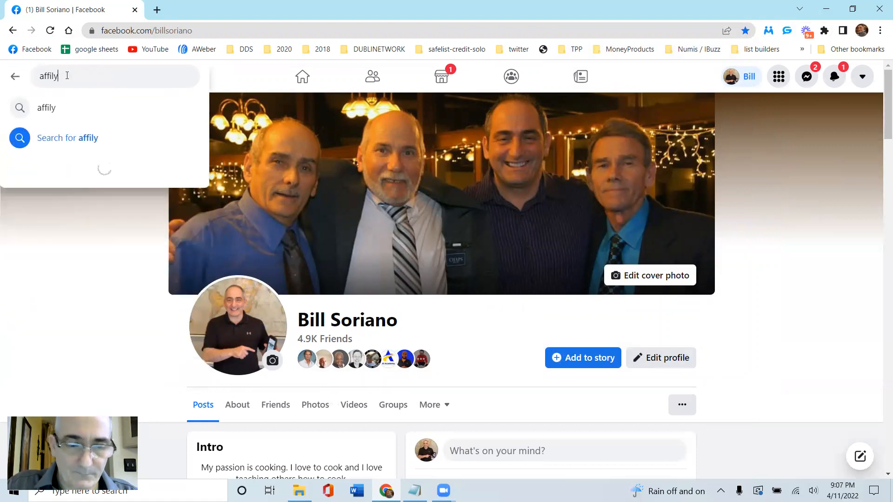
pyautogui.write('te')
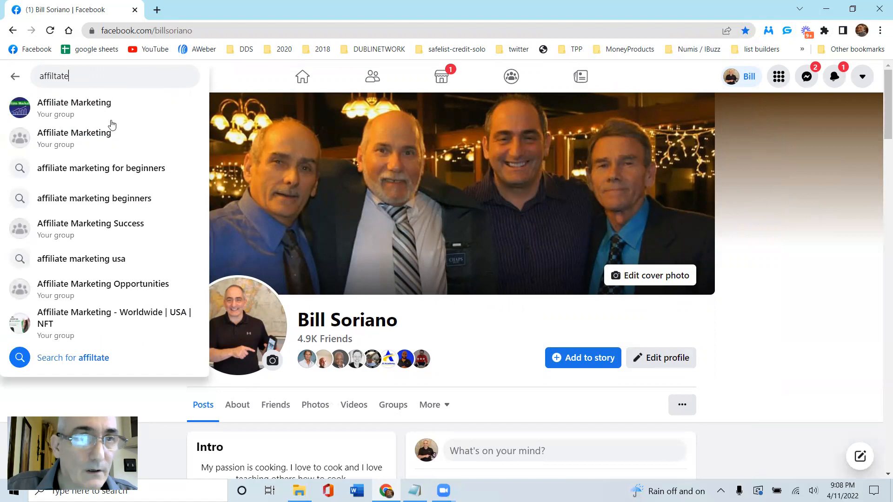
pyautogui.click(111, 107)
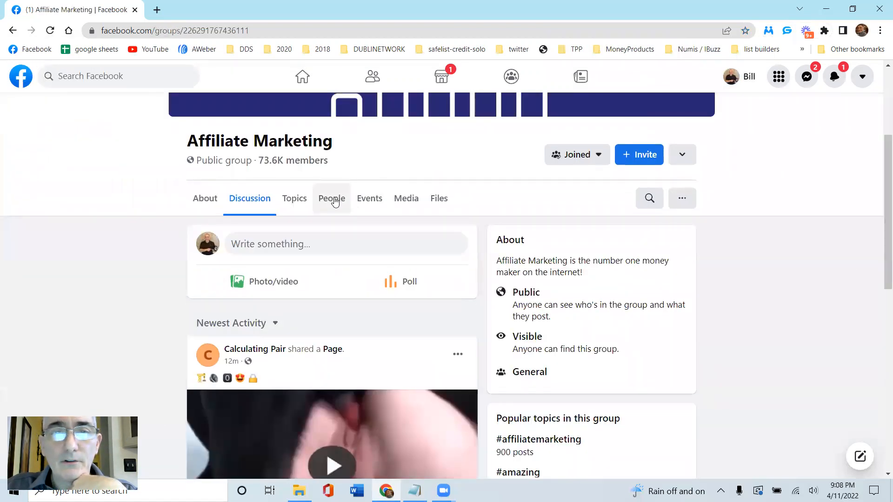
pyautogui.click(330, 198)
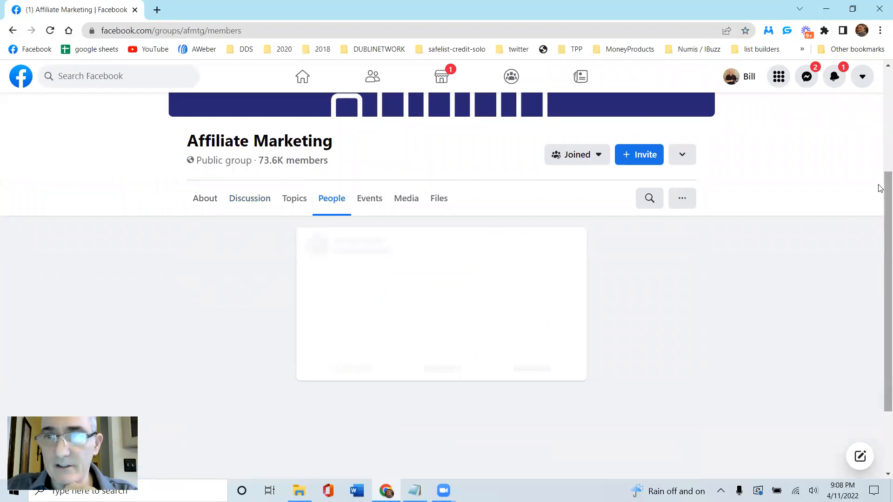
pyautogui.scroll(-8, 879, 188)
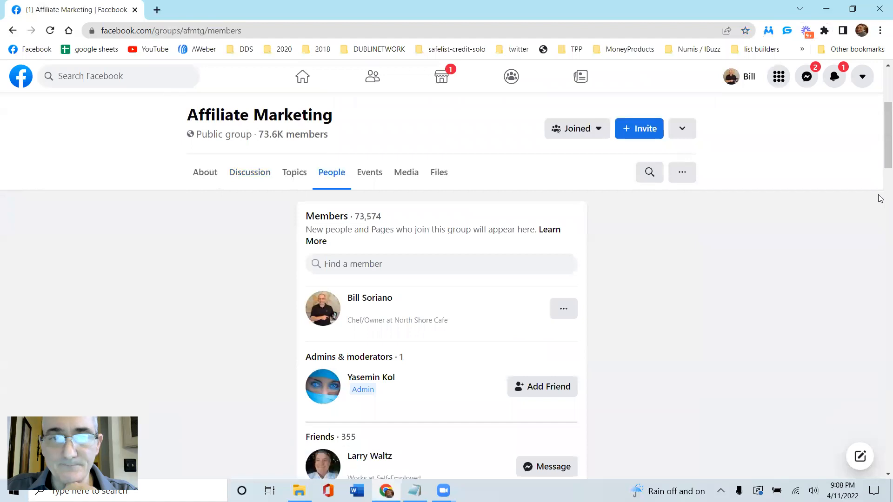
pyautogui.scroll(-3, 880, 220)
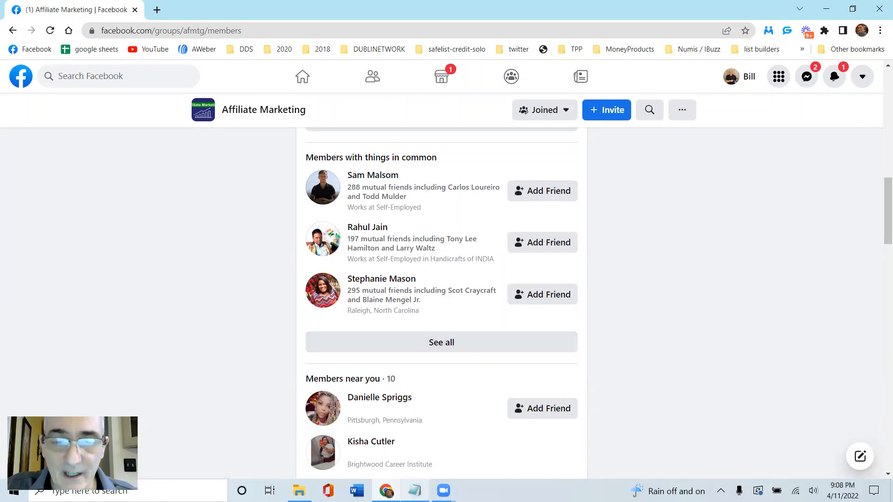
# - Switch to Notepad and review the SHG INTRO wording about shared groups and friends in common
pyautogui.hotkey('alt', 'Tab')
pyautogui.moveTo(655, 190); pyautogui.dragTo(655, 133)
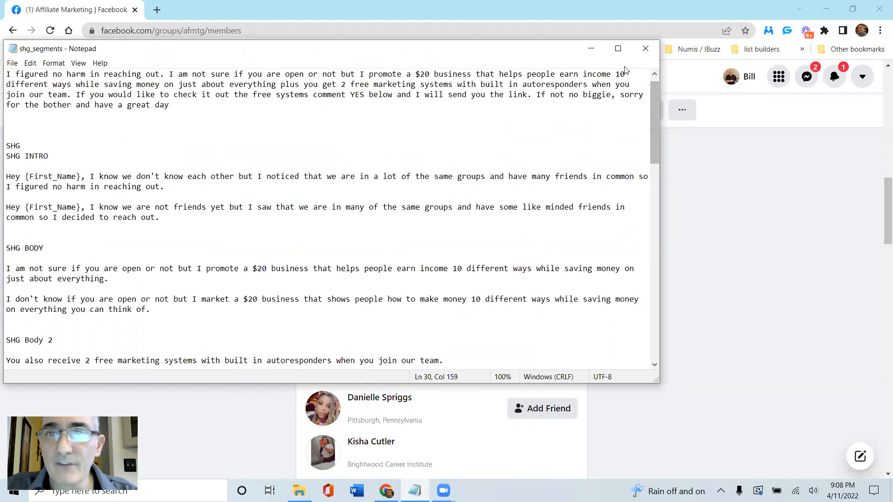
pyautogui.click(591, 52)
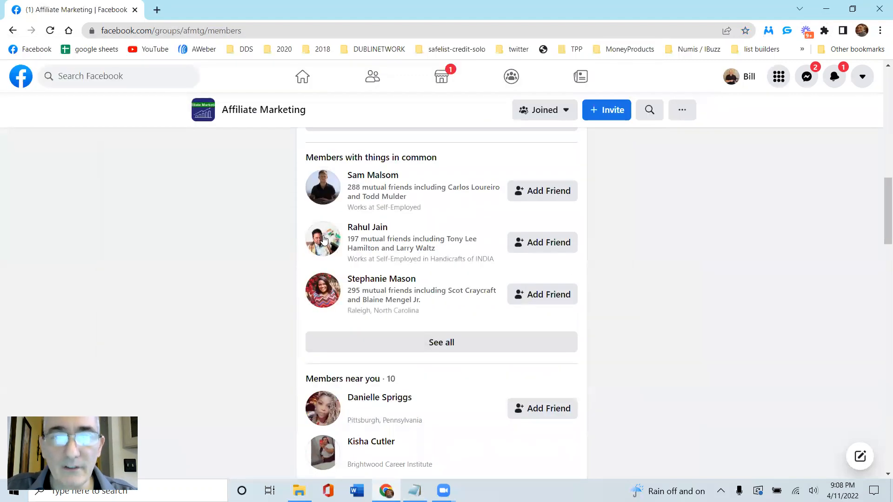
# - Show all group members with things in common and open Genius Connector's friend request settings for that list
pyautogui.click(443, 345)
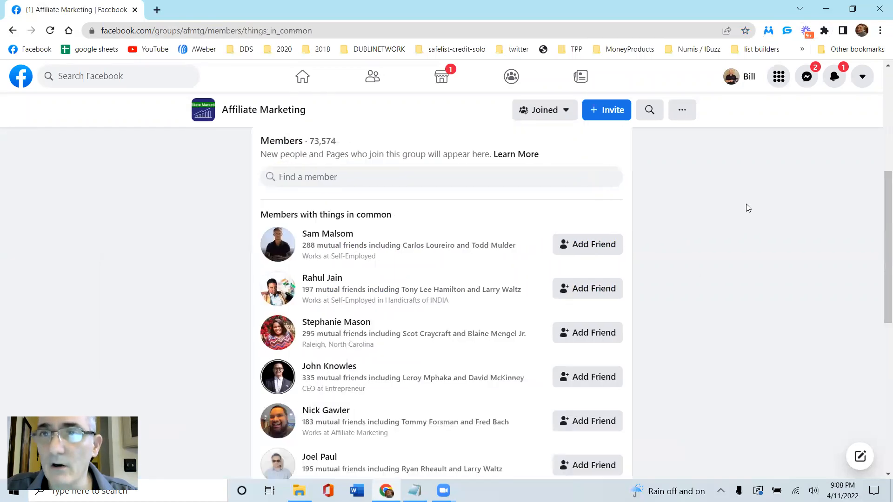
pyautogui.click(768, 32)
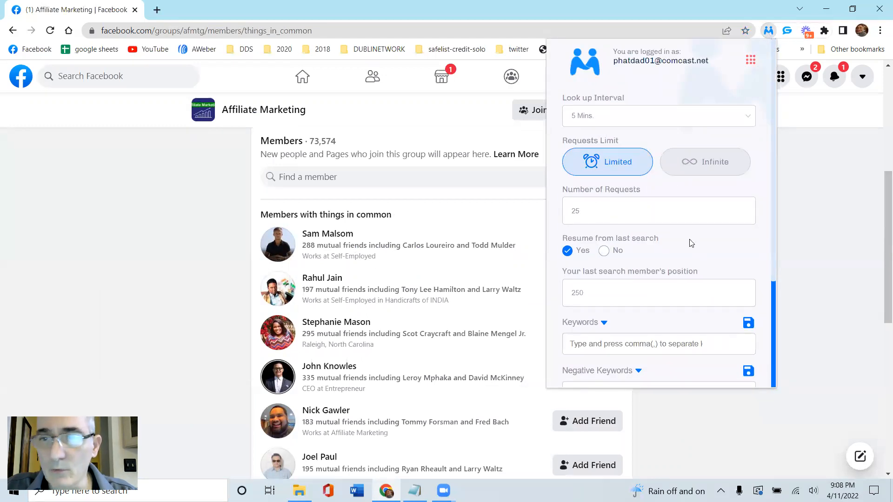
# - Set Resume from last search to No in the friend request settings
pyautogui.click(604, 251)
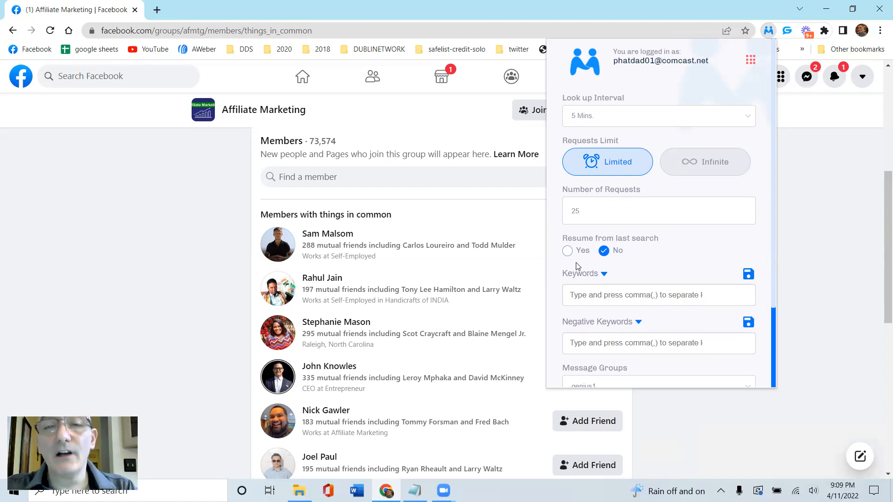
pyautogui.click(567, 251)
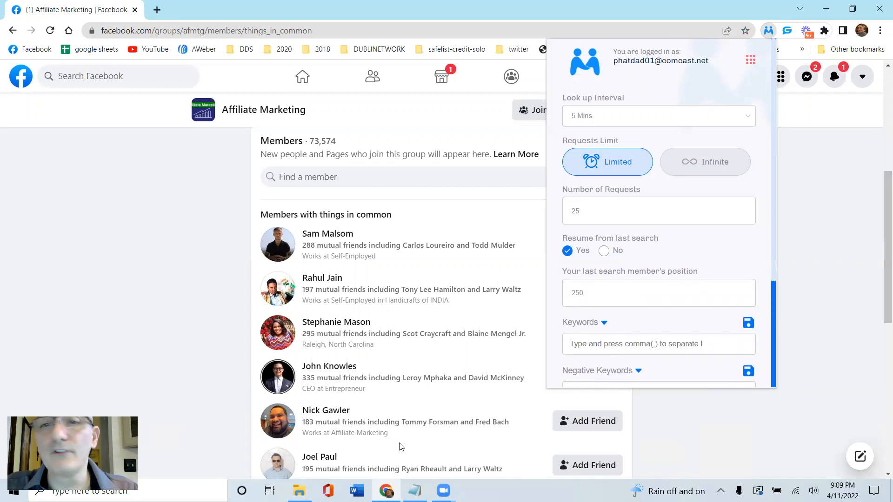
pyautogui.click(604, 251)
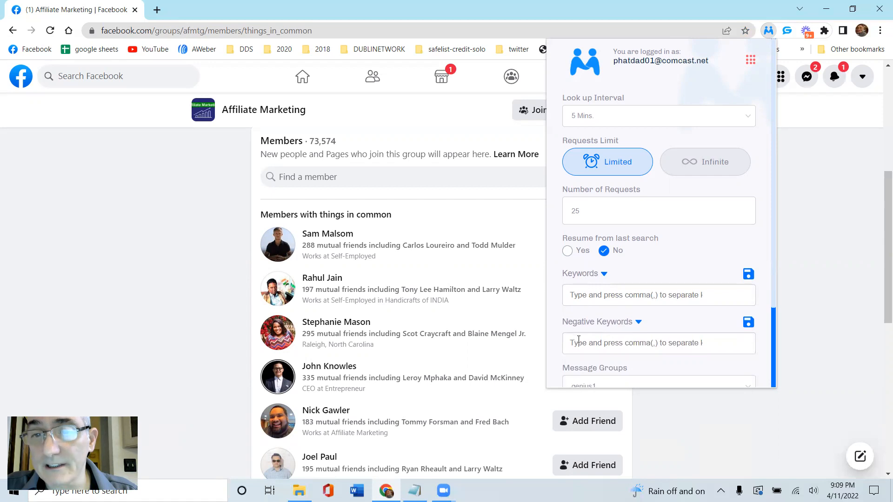
# - Select SHG as the message group and run the friend requests for the listed members
pyautogui.scroll(-3, 773, 321)
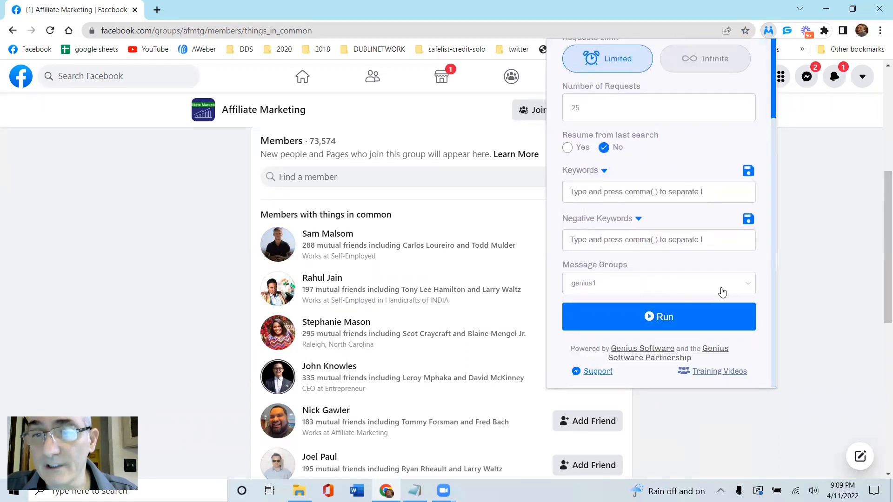
pyautogui.click(627, 286)
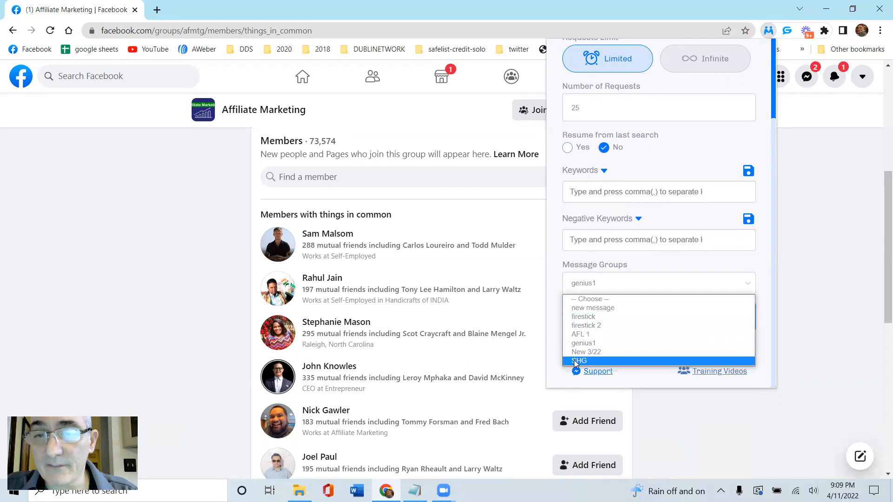
pyautogui.click(590, 362)
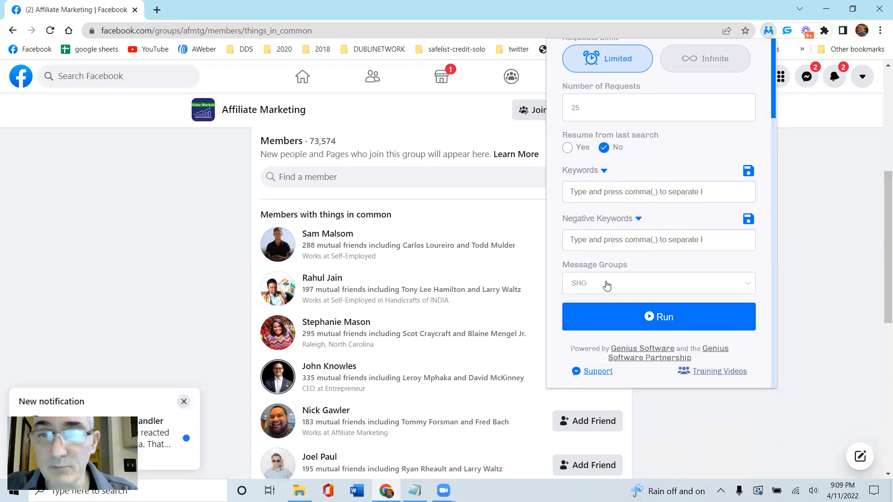
pyautogui.click(616, 316)
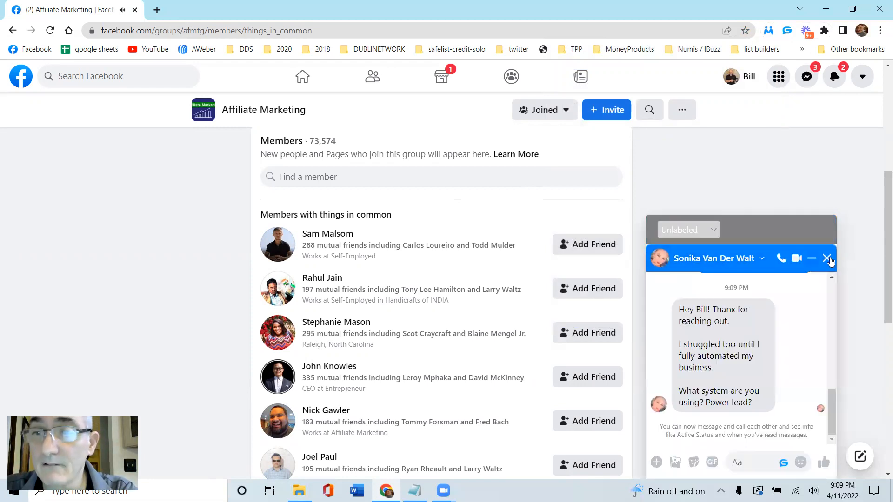
# - Close the incoming Messenger chats, view the labels in Genius Messenger CRM, and return to the members list
pyautogui.click(827, 259)
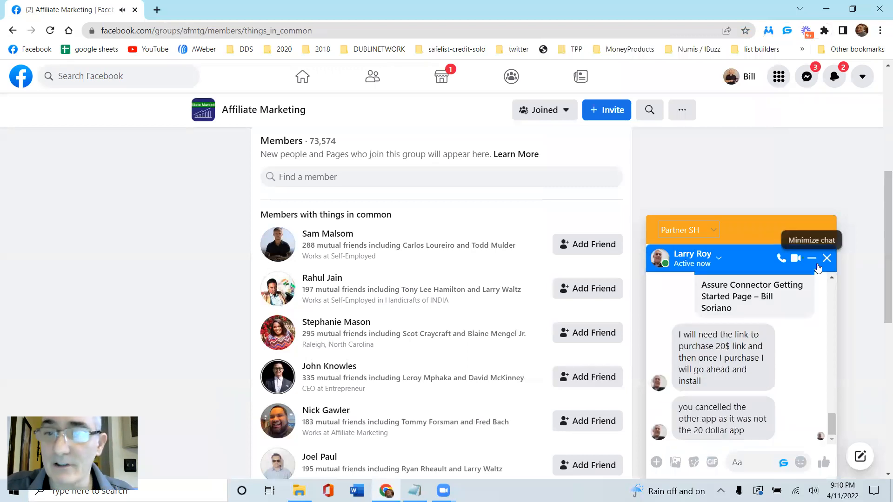
pyautogui.click(827, 258)
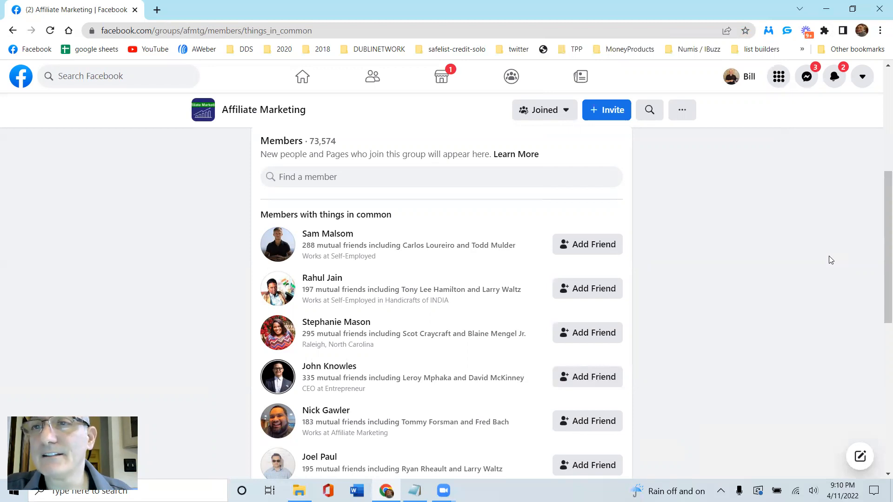
pyautogui.click(786, 31)
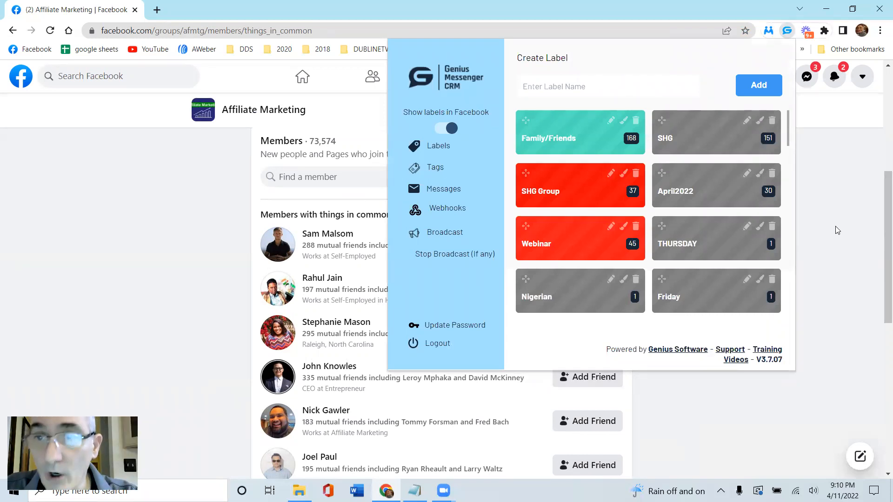
pyautogui.click(826, 200)
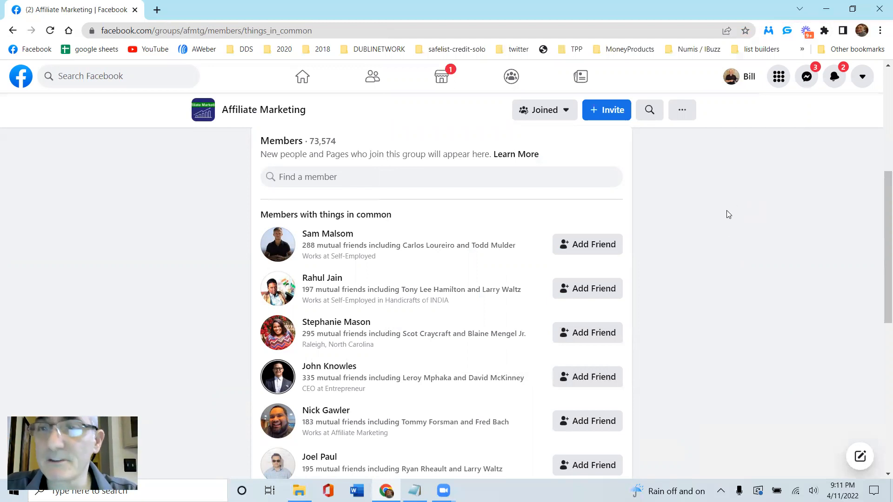
pyautogui.moveTo(443, 491)
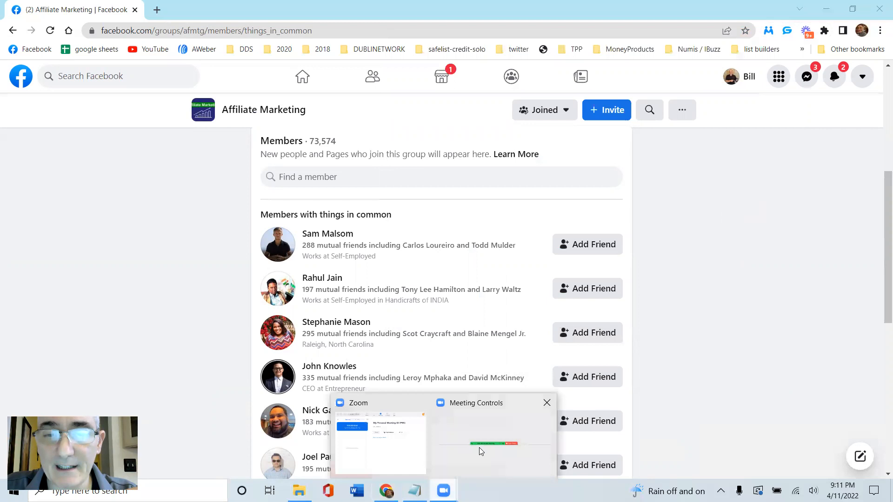
pyautogui.click(439, 450)
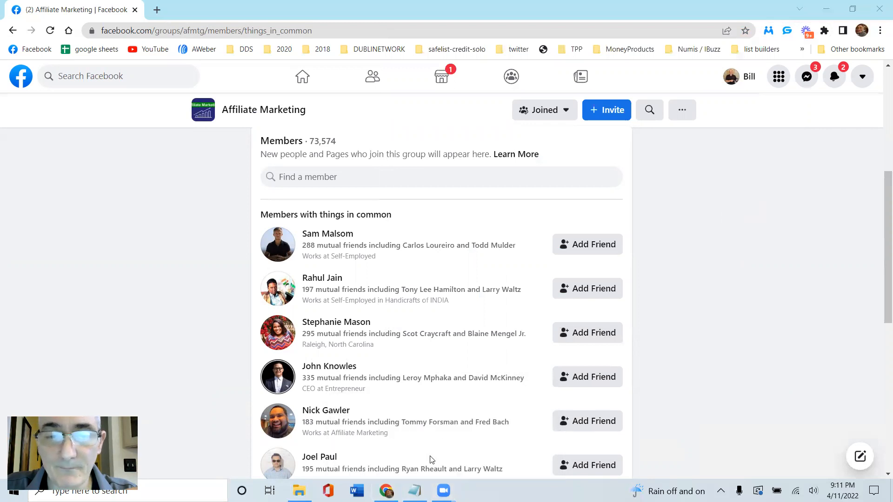